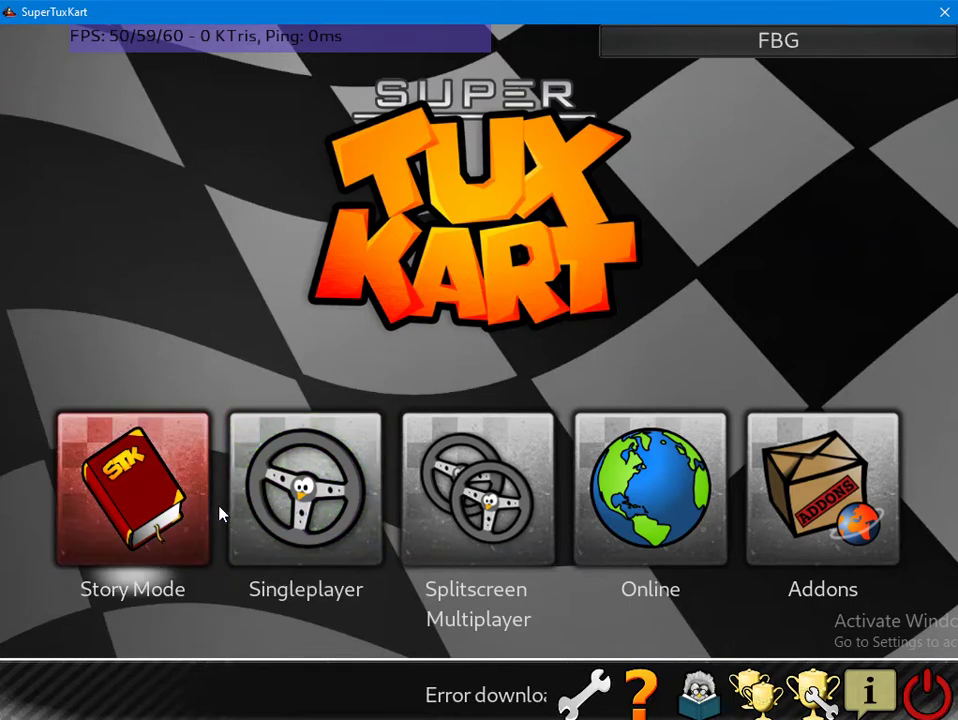
Open kart selection and page through the roster to preview the Lamborghini LP400.
left_click(270, 500)
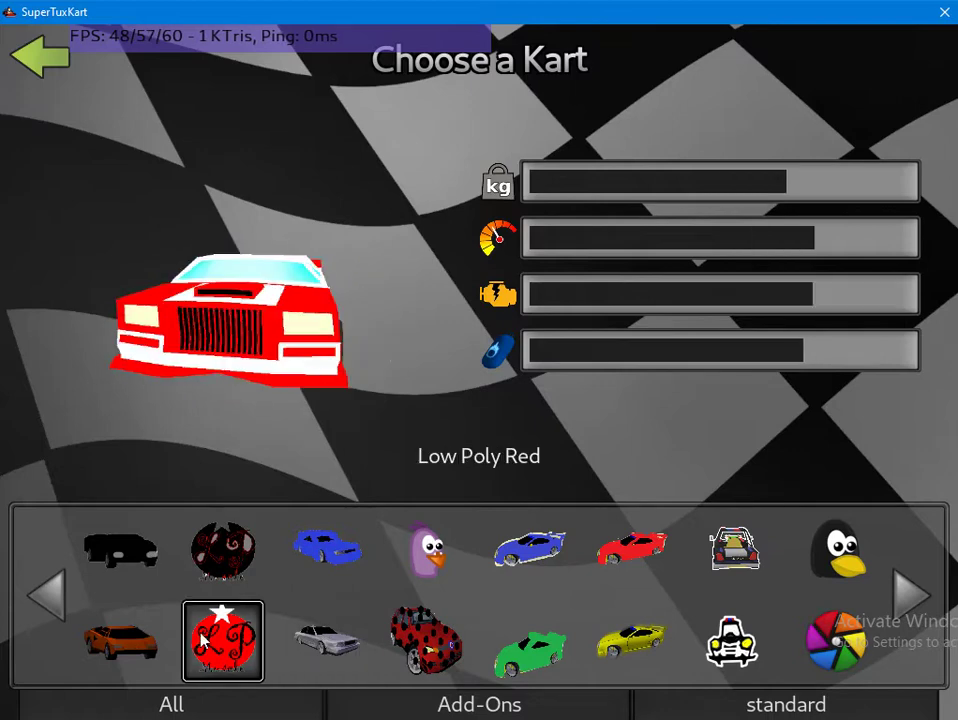
left_click(912, 594)
left_click(912, 594)
left_click(912, 594)
left_click(912, 594)
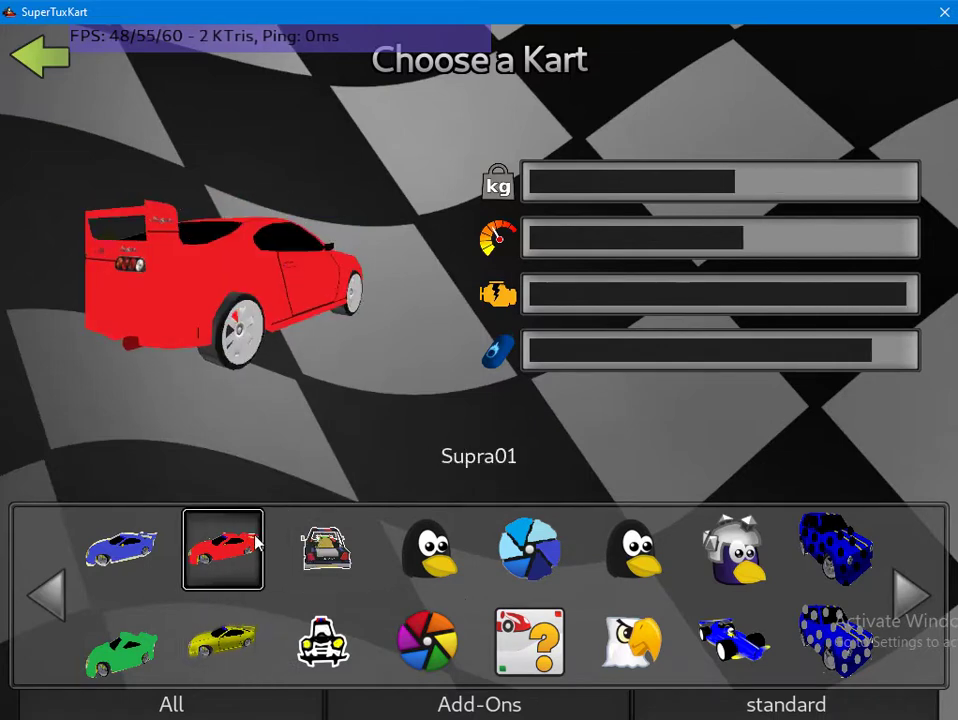
left_click(898, 596)
left_click(898, 596)
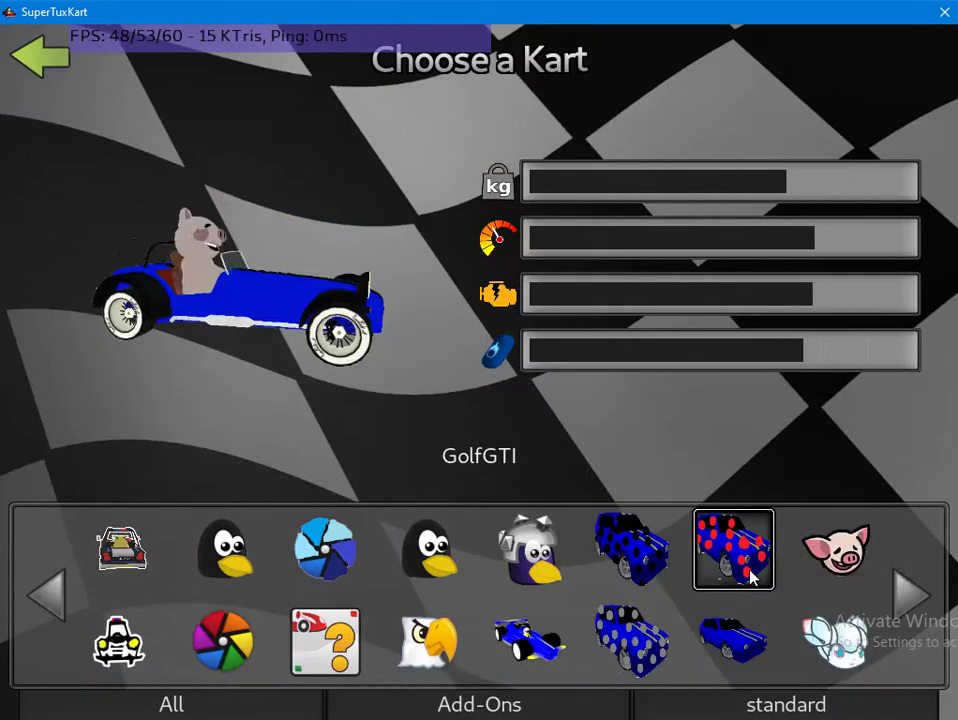
left_click(909, 594)
left_click(909, 594)
left_click(909, 594)
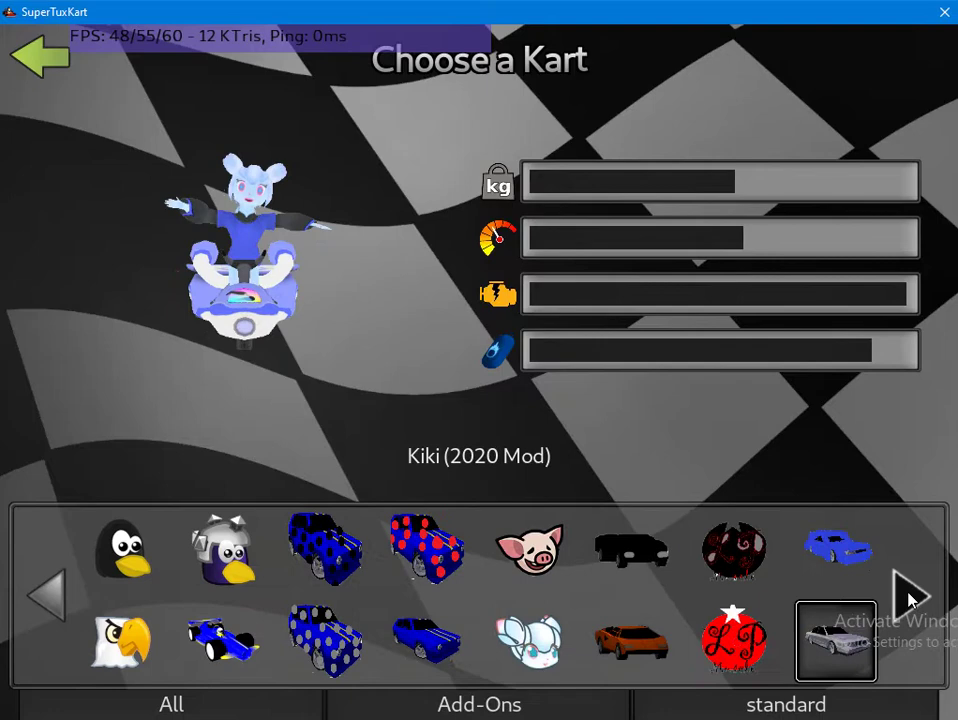
left_click(909, 594)
left_click(909, 594)
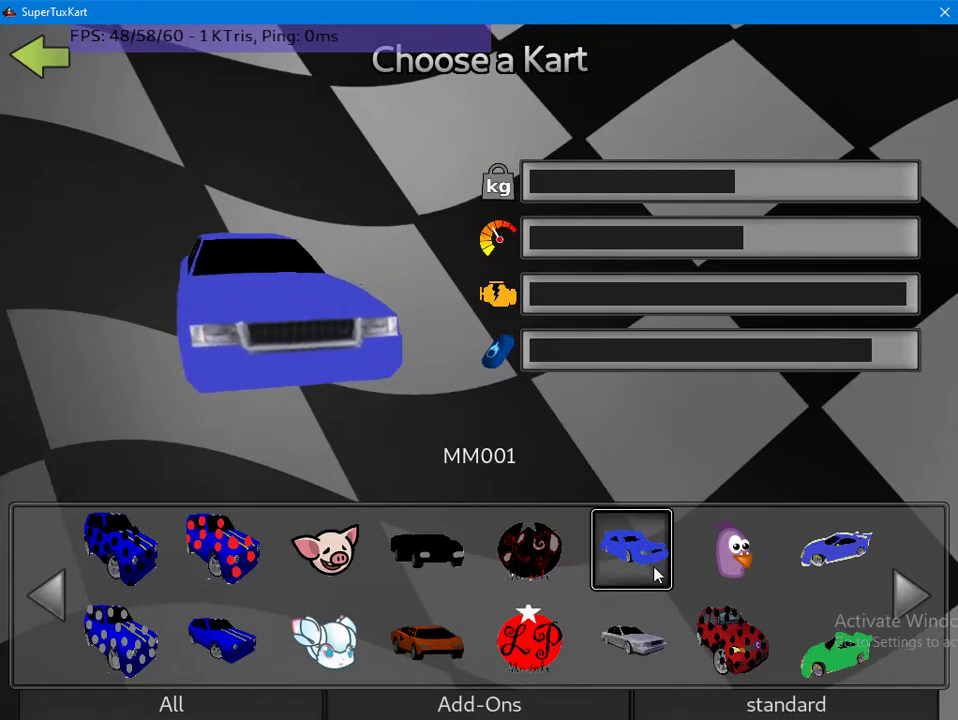
key("Left")
key("Left")
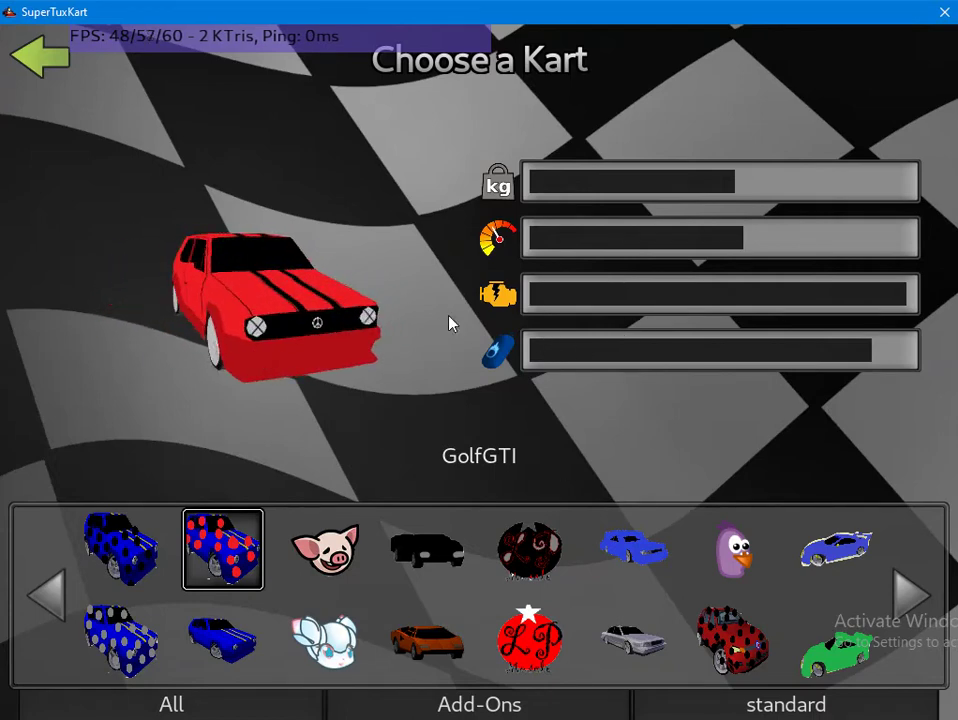
Visit Options, return to the main menu, and re-enter single-player kart selection.
left_click(27, 45)
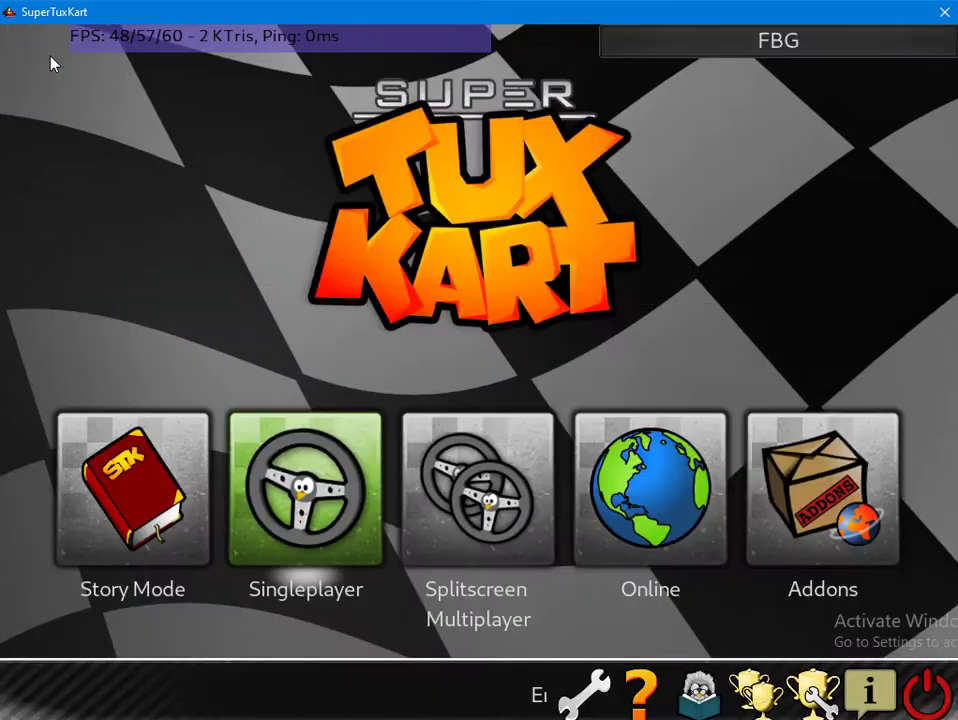
left_click(584, 694)
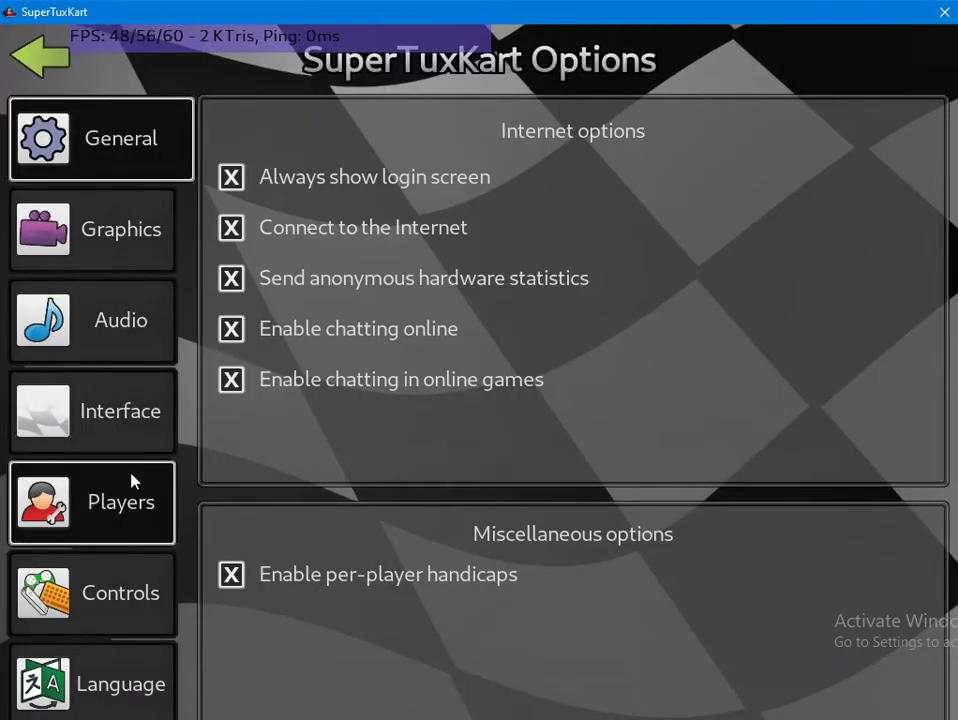
left_click(42, 50)
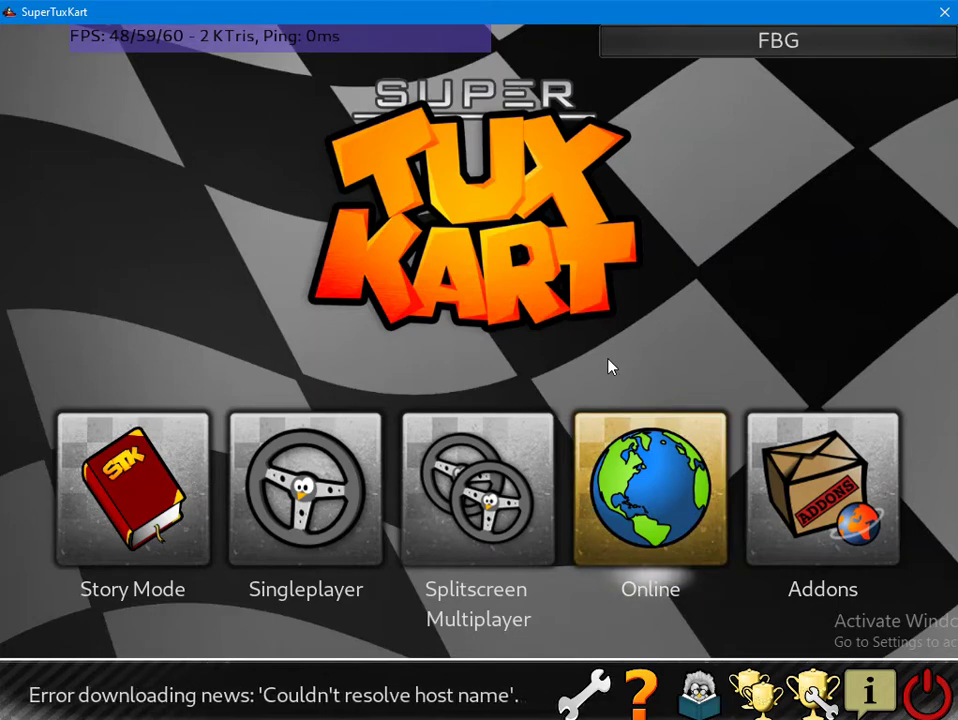
key("Left")
key("Left")
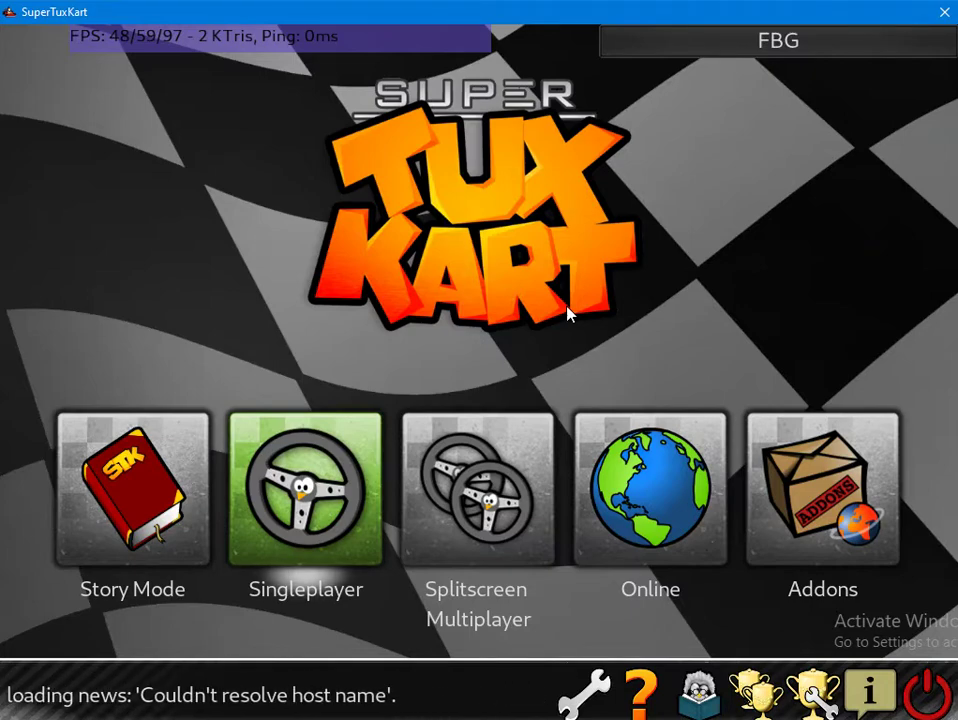
left_click(296, 513)
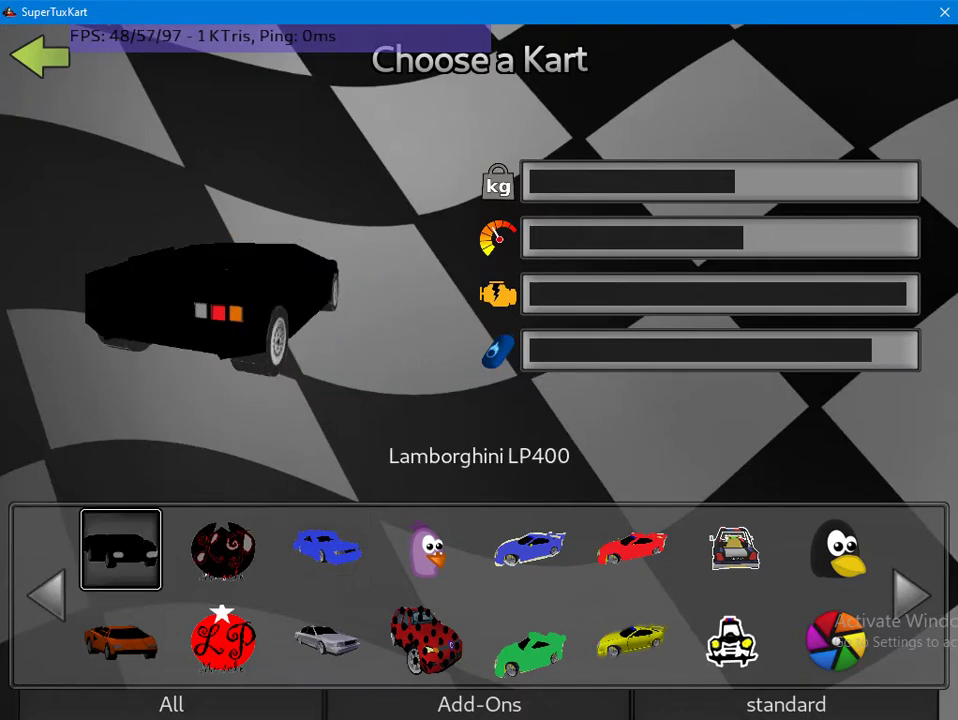
Open data\karts\AshGT in the SuperTuxKart 1.1.0 folder and select the t_gti_1 texture.
mouse_move(2, 701)
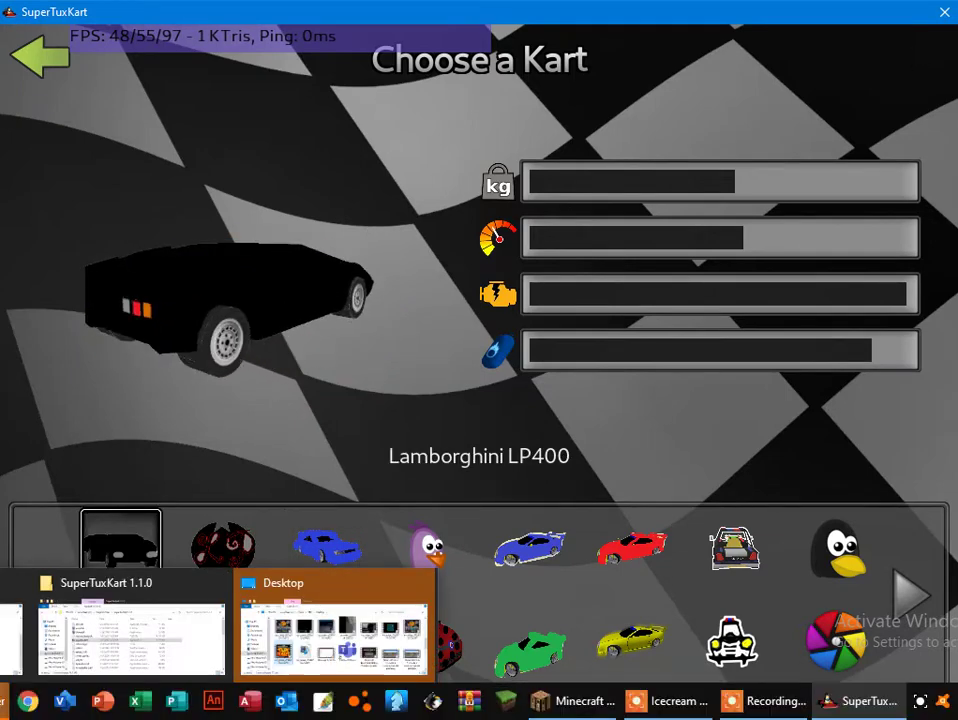
left_click(100, 622)
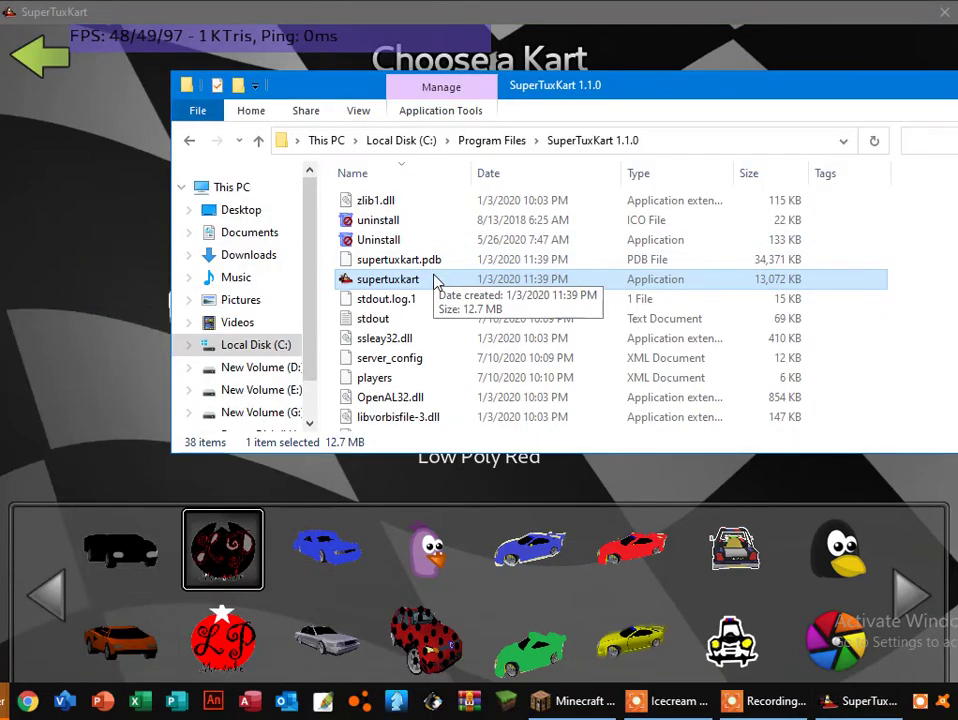
scroll(432, 288, "down", 7)
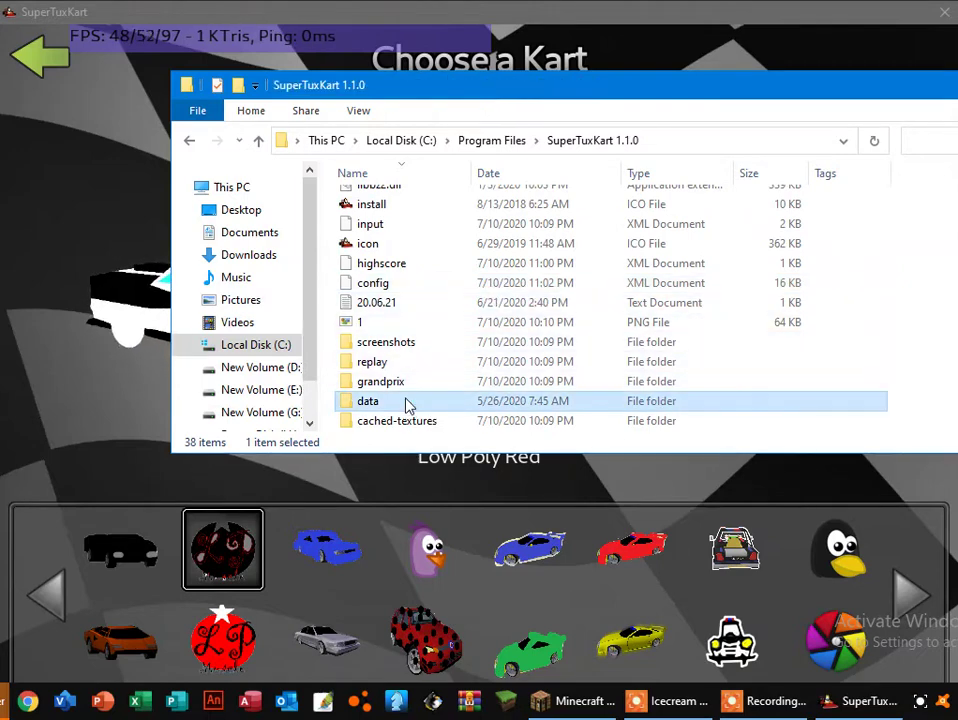
double_click(406, 402)
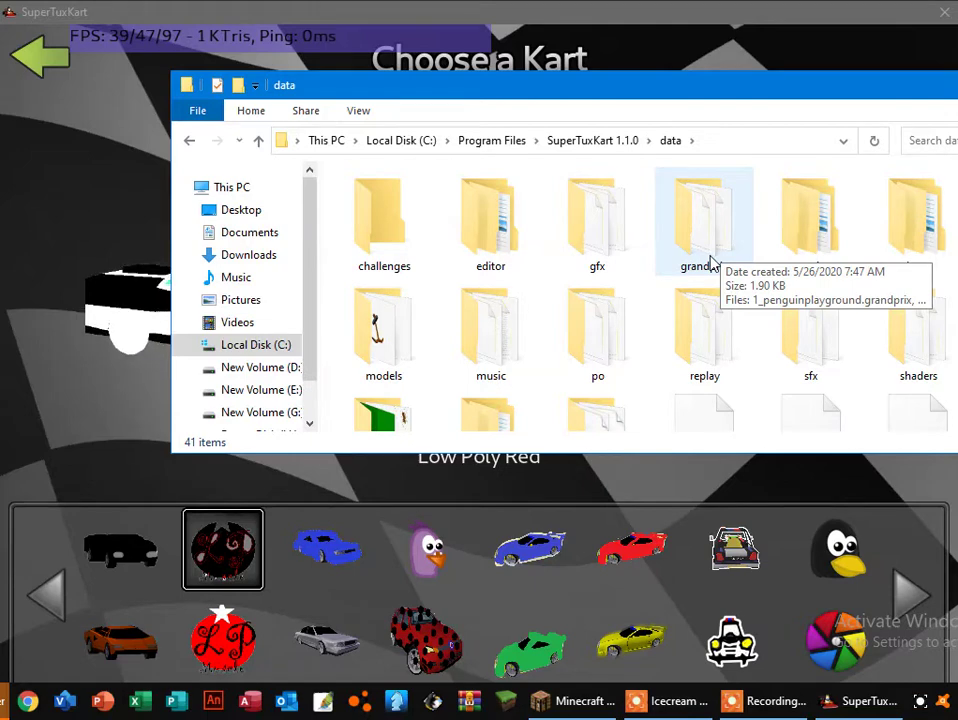
left_click(903, 247)
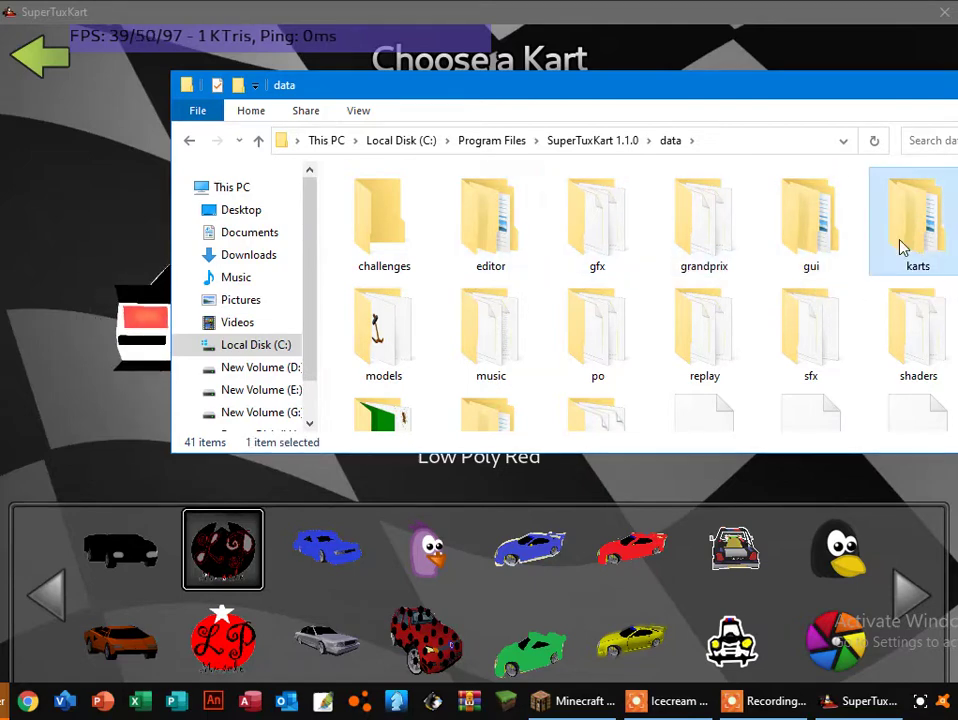
double_click(903, 247)
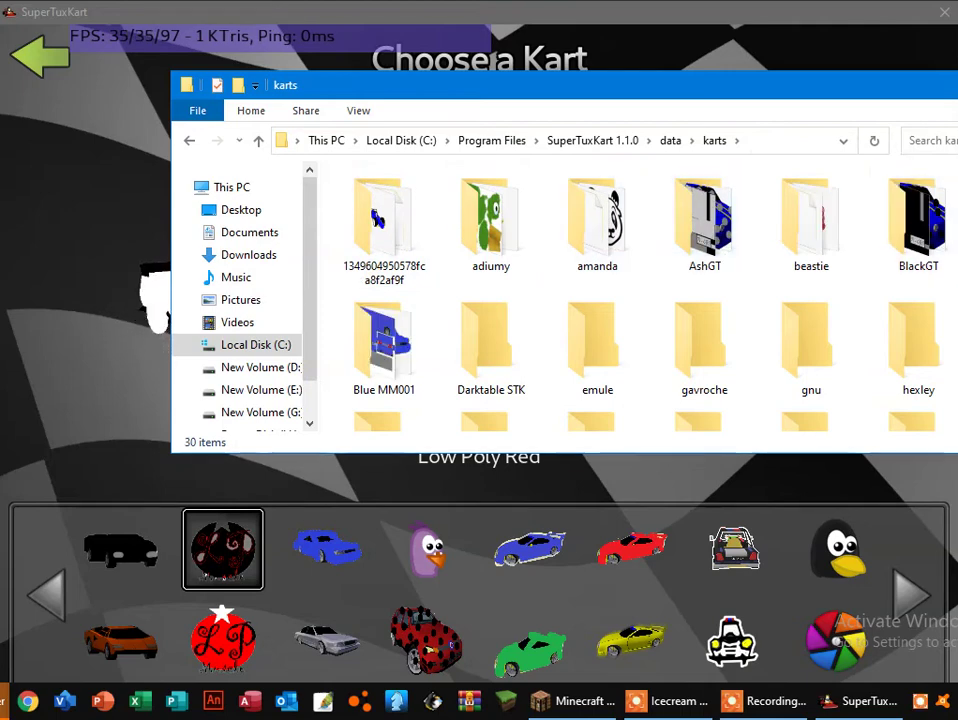
left_click(708, 250)
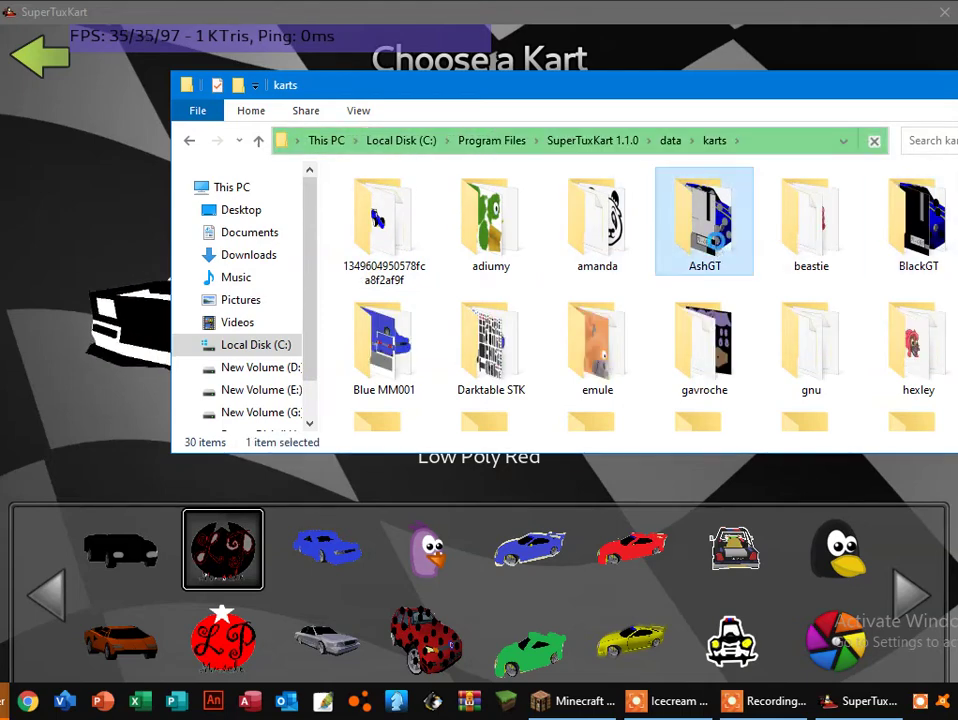
double_click(710, 240)
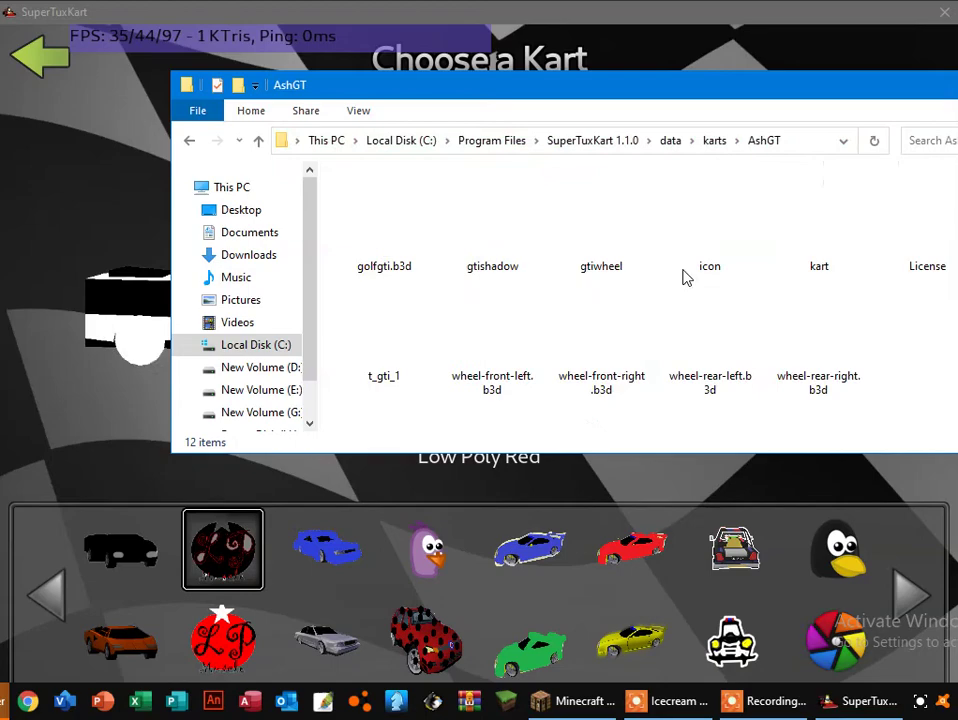
left_click(362, 332)
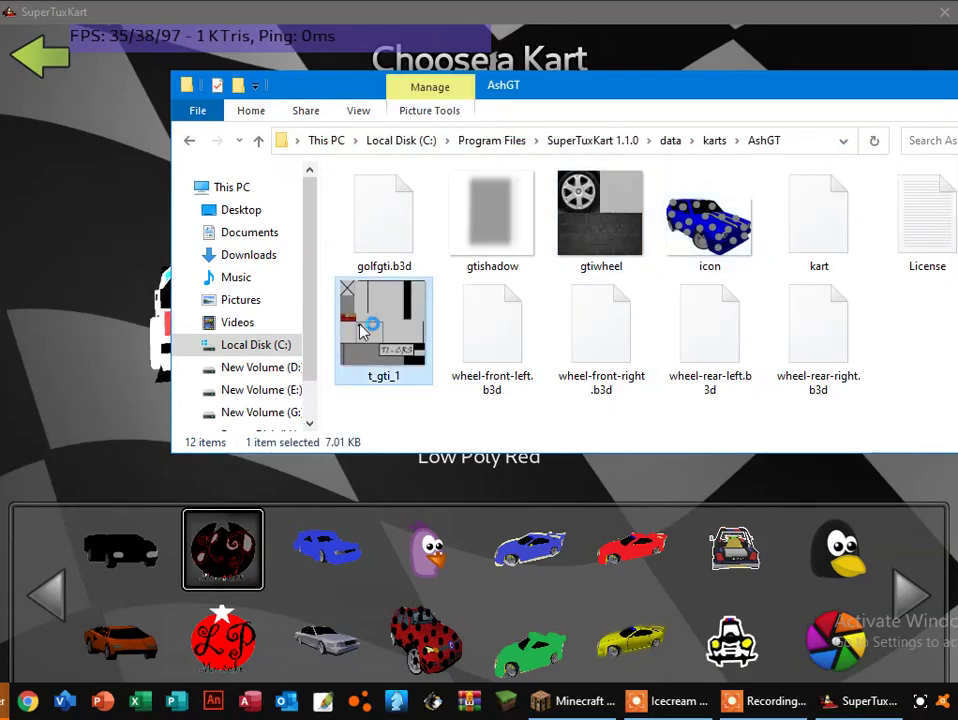
View the t_gti_1 texture in Windows Photo Viewer, then close it.
double_click(362, 332)
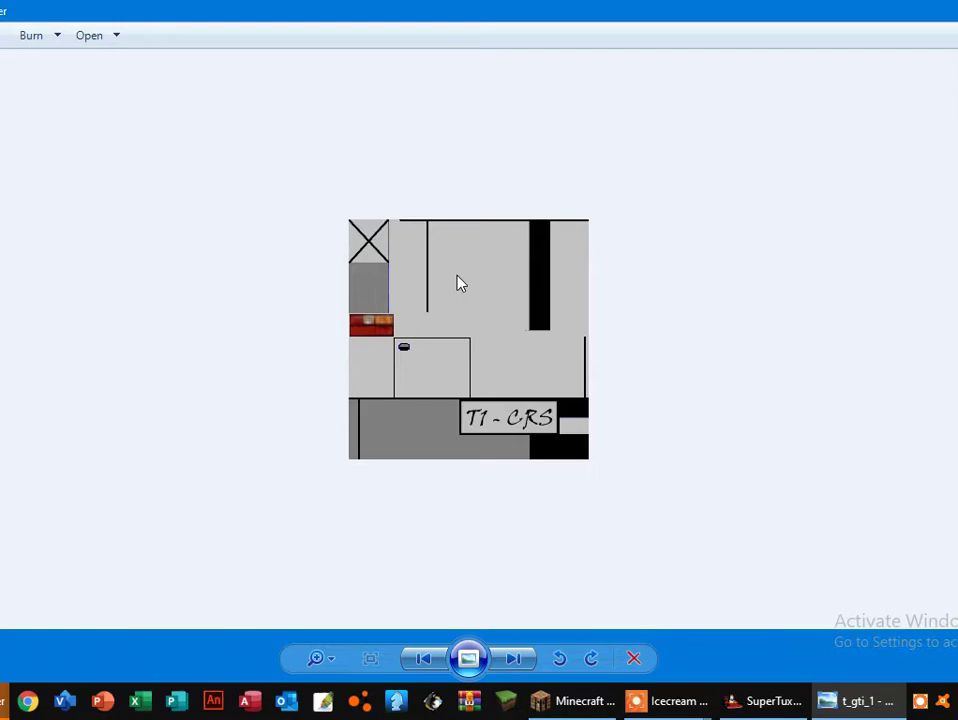
key("alt+F4")
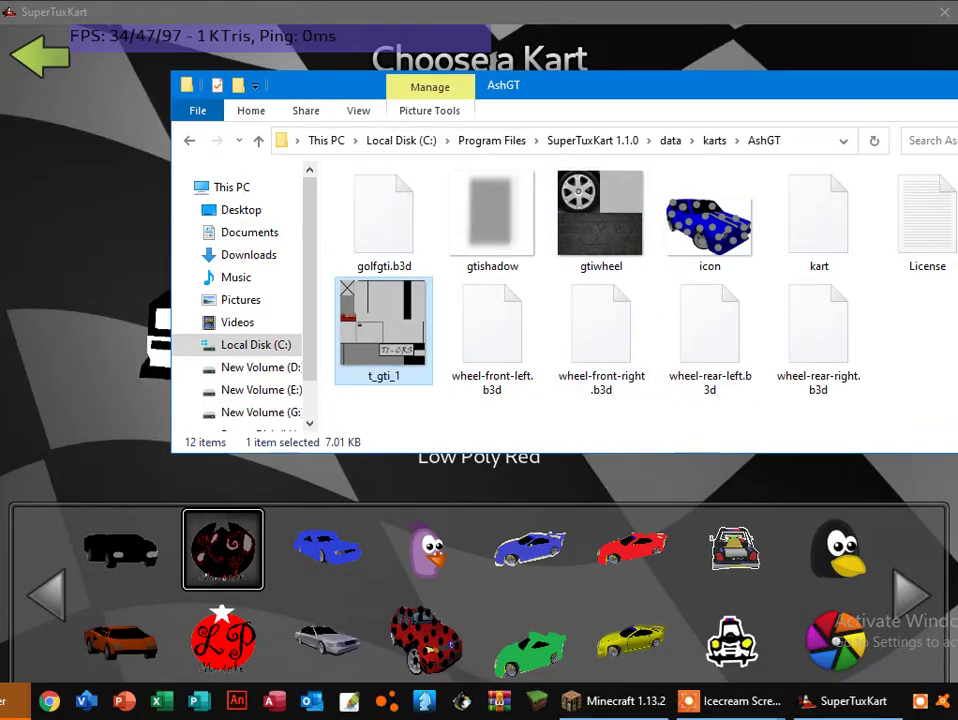
Back in the game, step back through the karts to preview GolfGTI, then F1(ish).
left_click(490, 481)
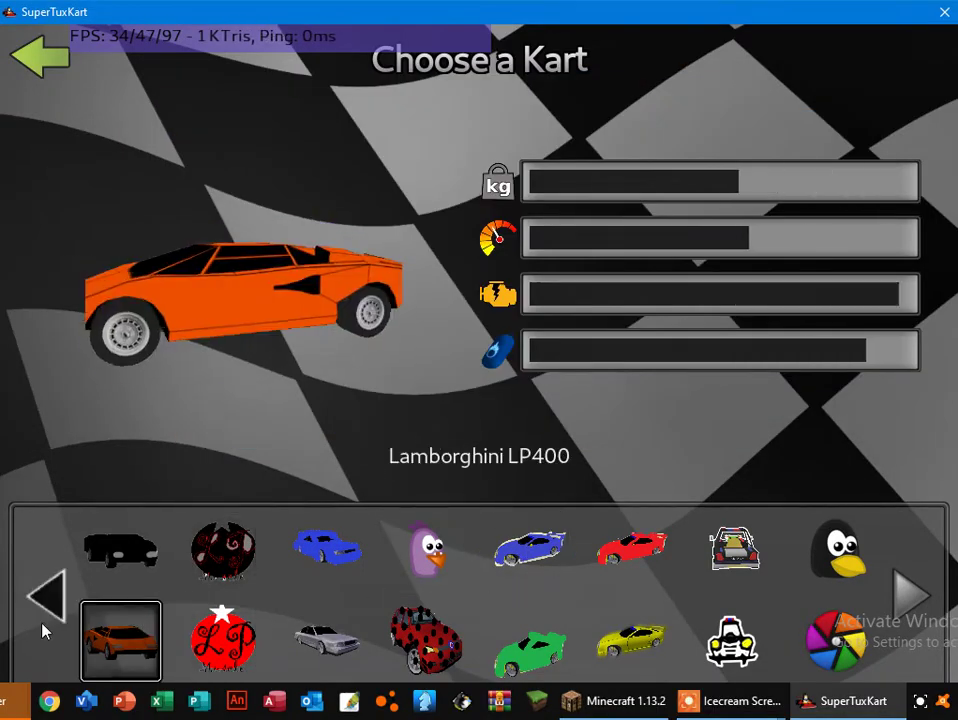
left_click(45, 600)
left_click(45, 600)
left_click(45, 600)
left_click(45, 600)
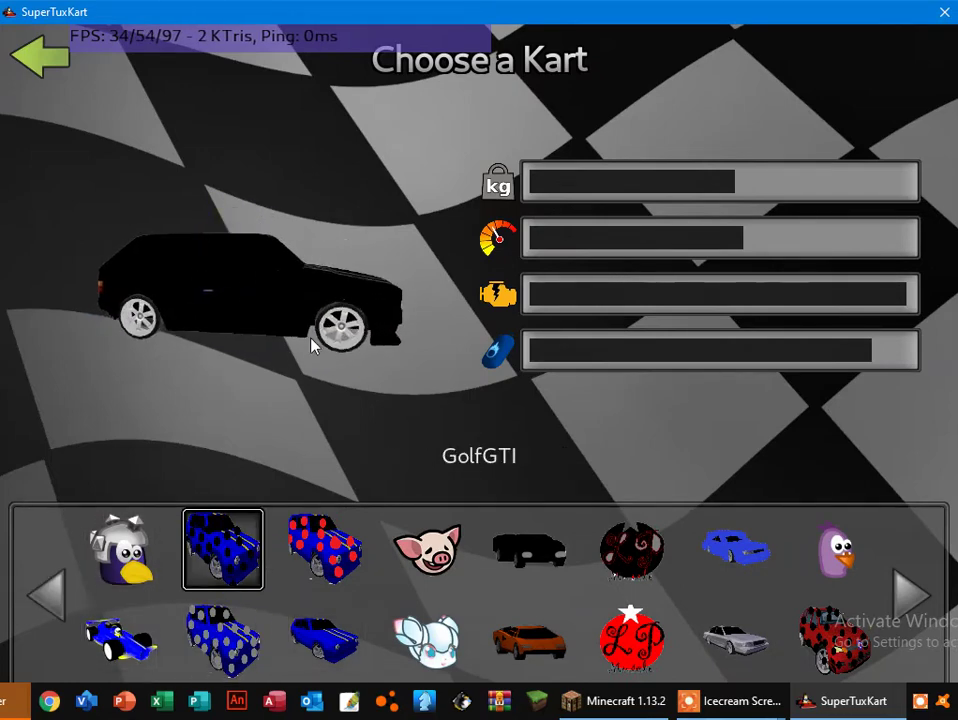
key("Down")
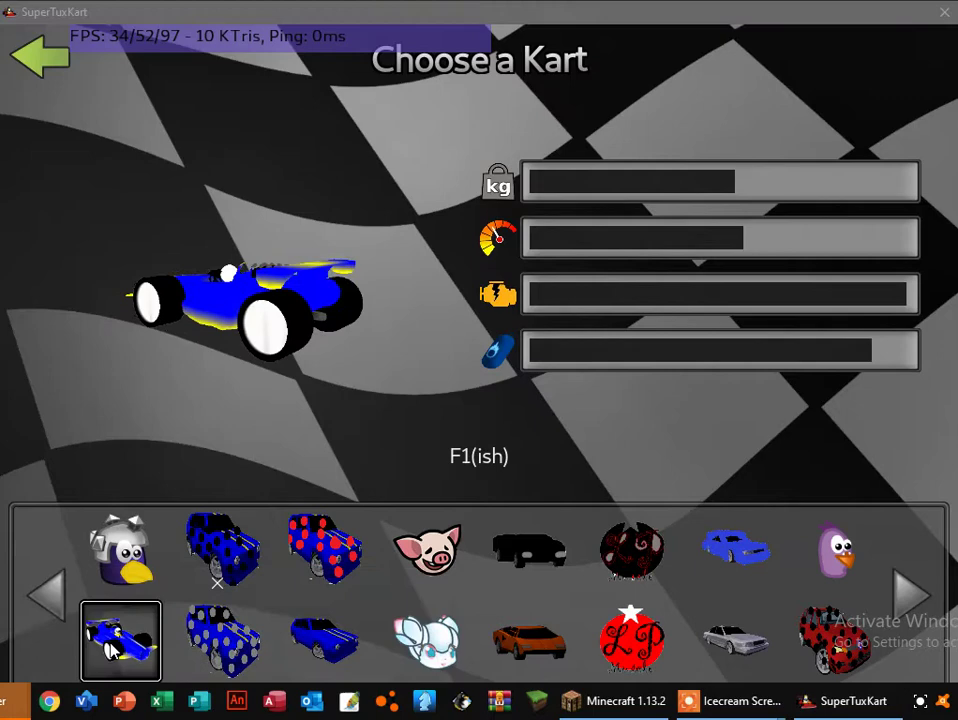
Go up to karts, open Supra1Green in Large icons view and select t_supra.
key("alt+Tab")
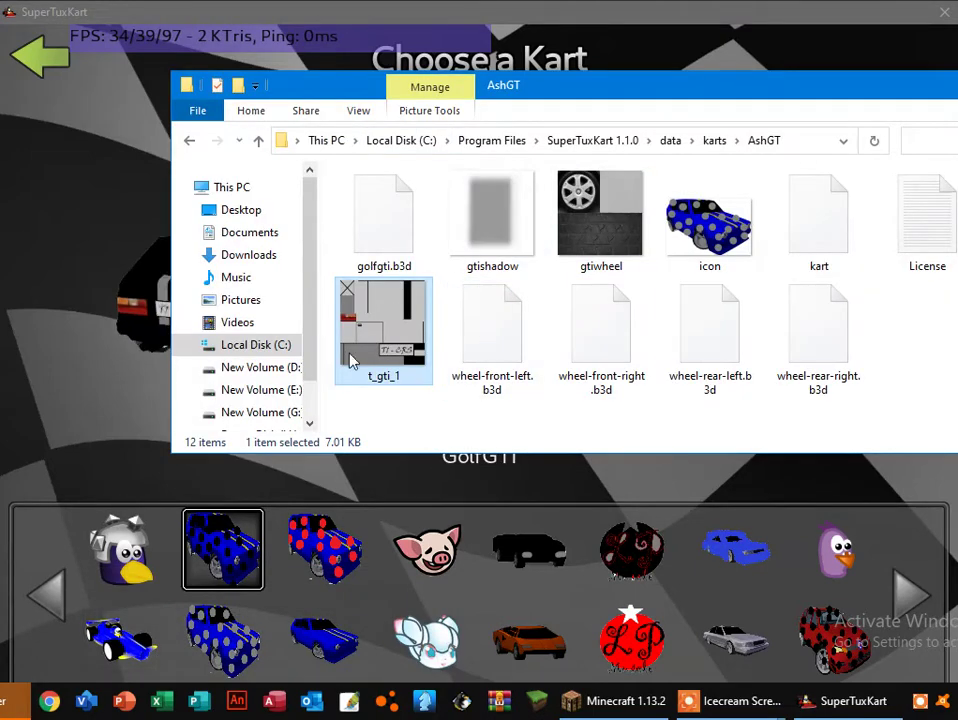
key("alt+Up")
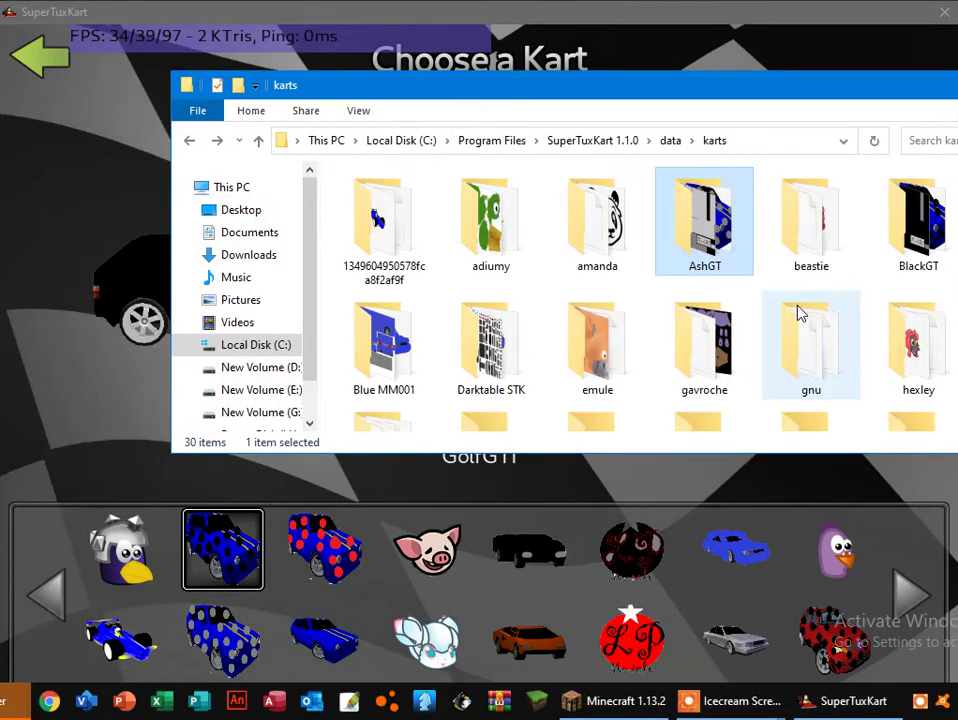
scroll(797, 310, "down", 4)
double_click(729, 300)
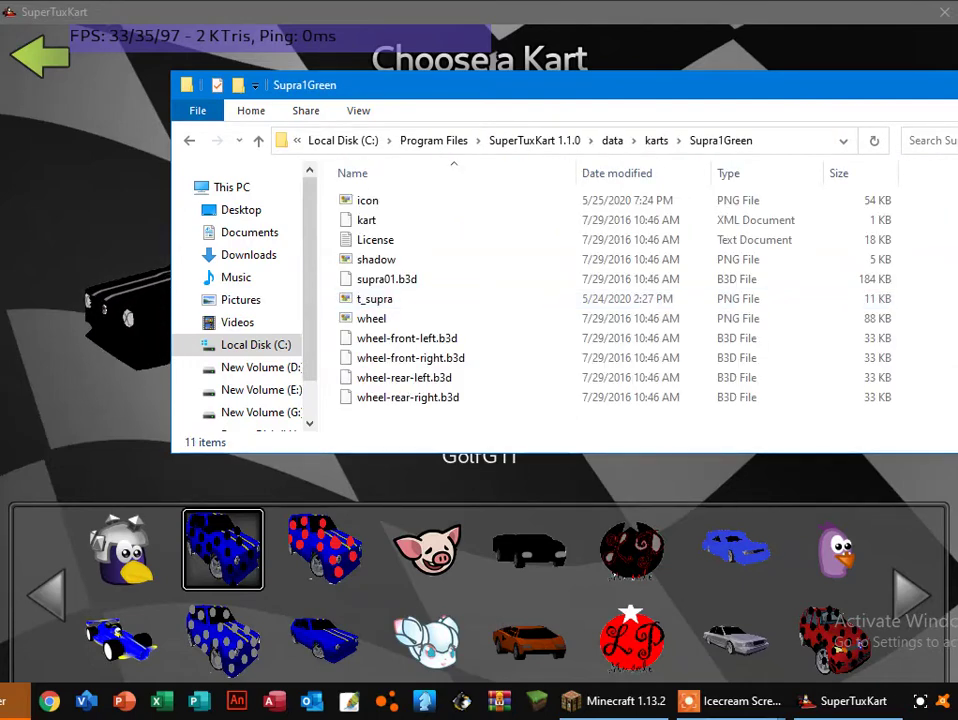
key("ctrl+shift+2")
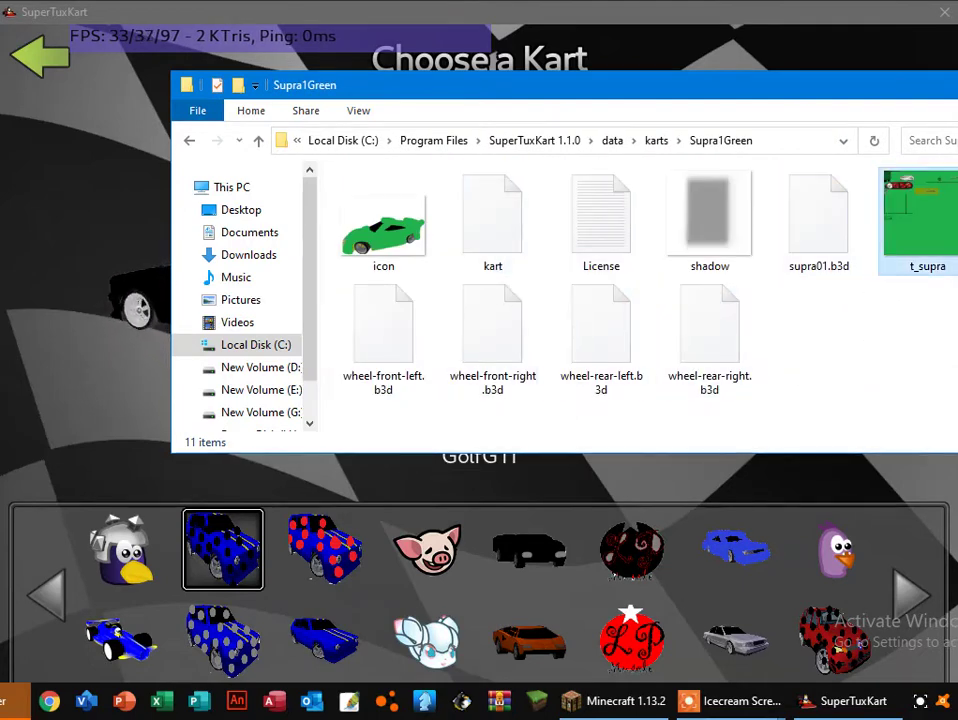
left_click(920, 220)
Open t_supra, zoom in and pan up to its light clusters and Supra badge.
double_click(920, 220)
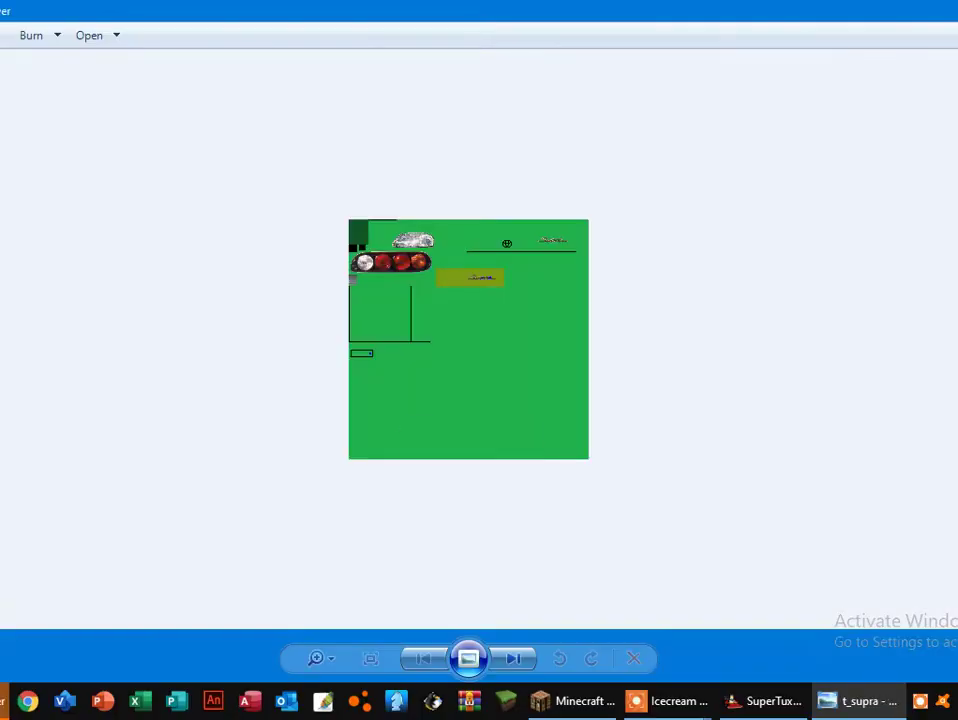
scroll(538, 407, "up", 5)
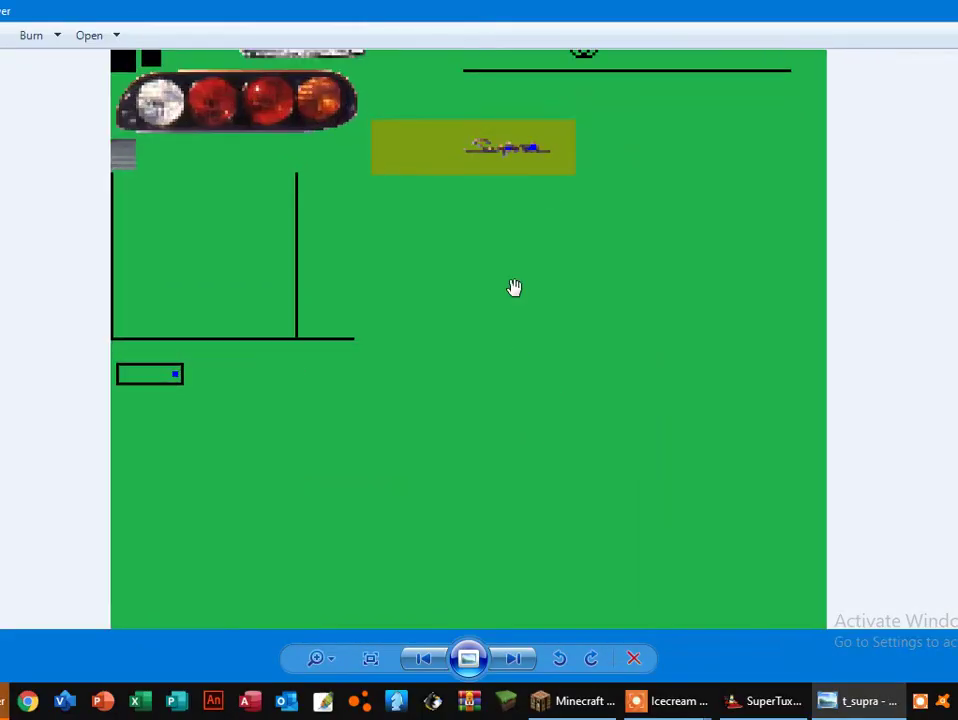
left_click_drag(513, 286, 521, 402)
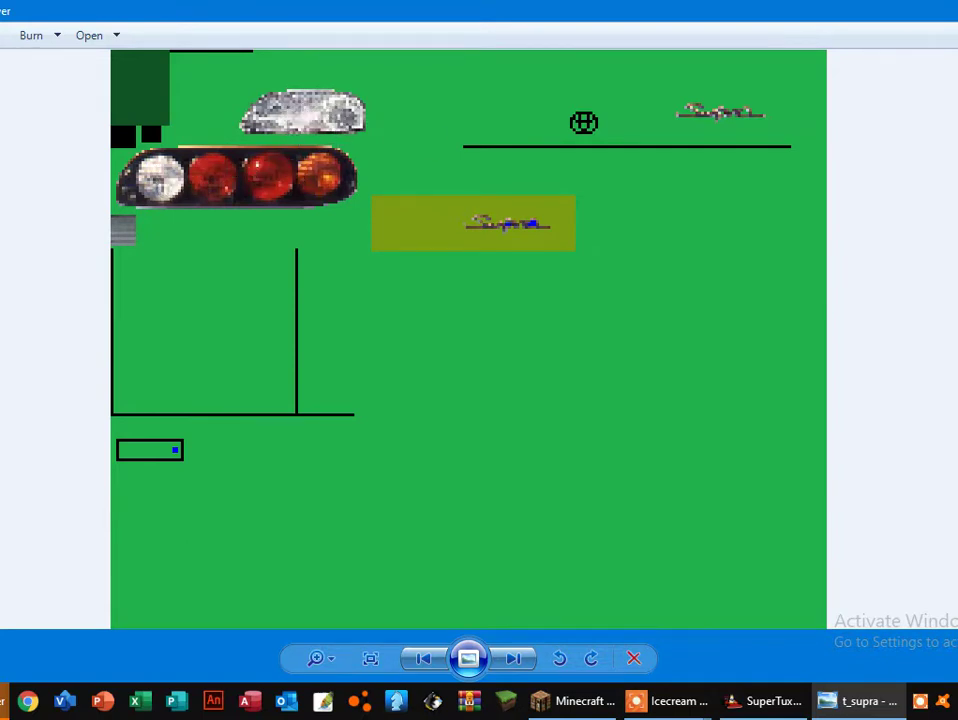
Close the t_supra preview, return to the game, and advance five places through the karts.
key("alt+F4")
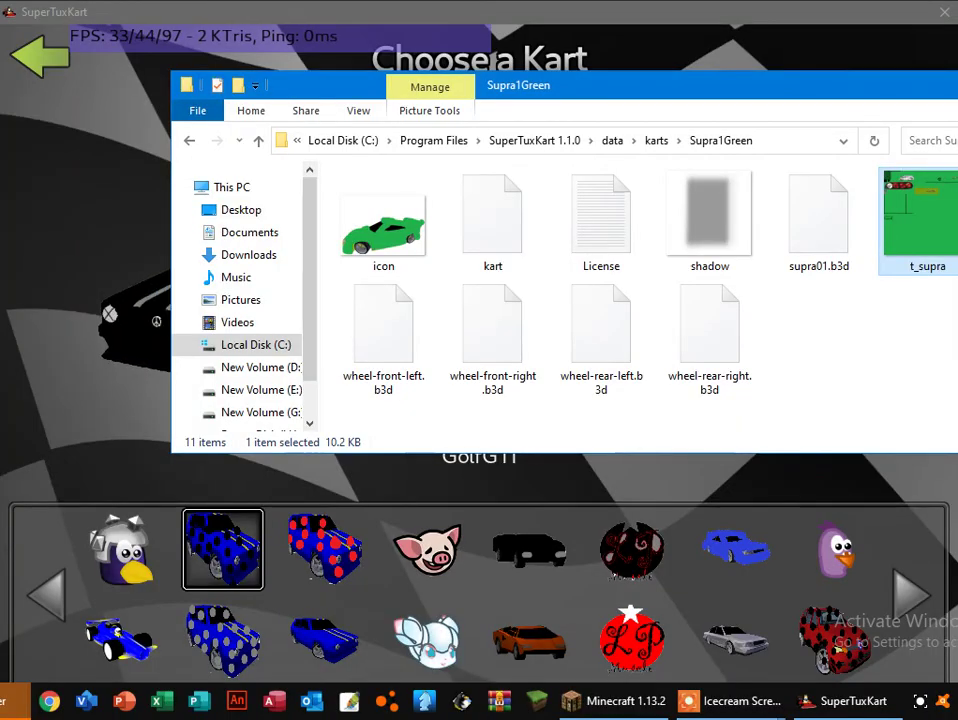
key("alt+Tab")
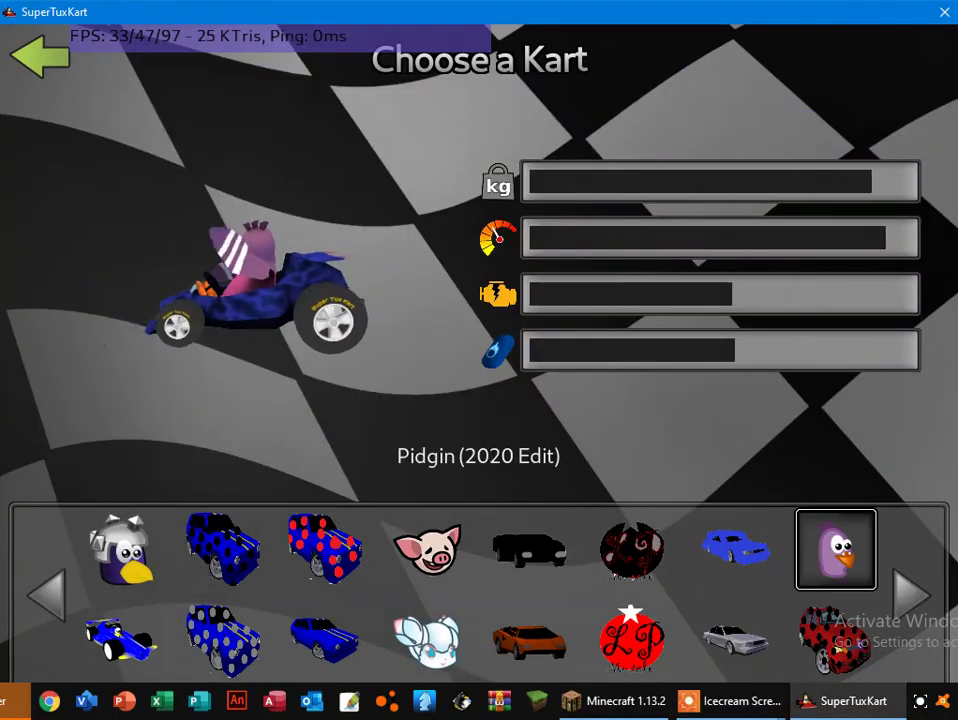
left_click(912, 594)
left_click(912, 594)
left_click(912, 594)
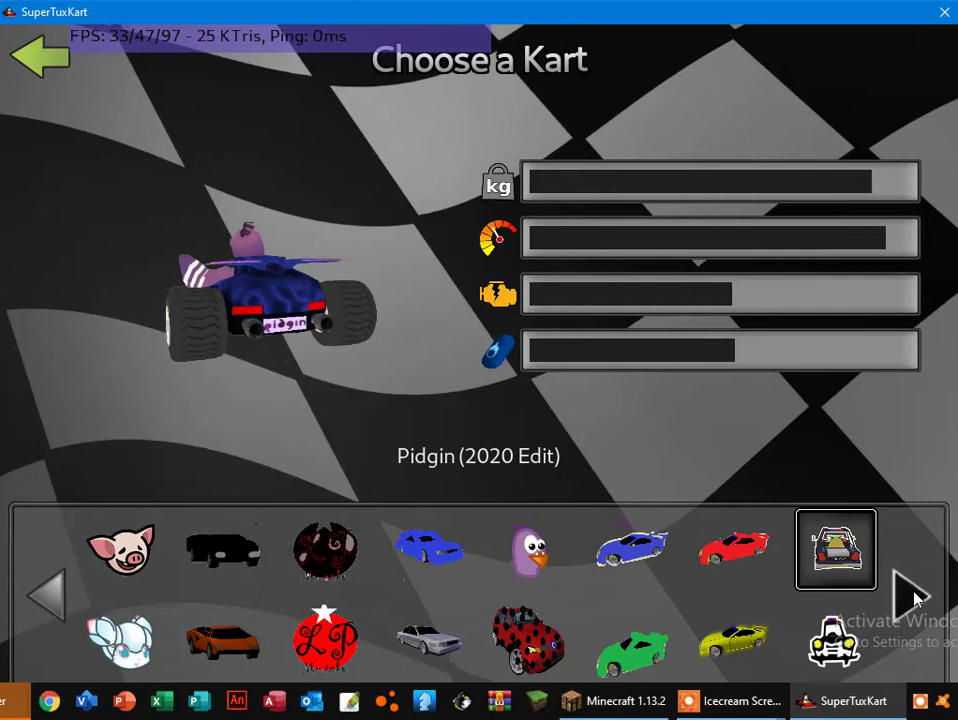
left_click(912, 594)
left_click(912, 594)
left_click(912, 594)
left_click(912, 594)
left_click(912, 594)
left_click(912, 594)
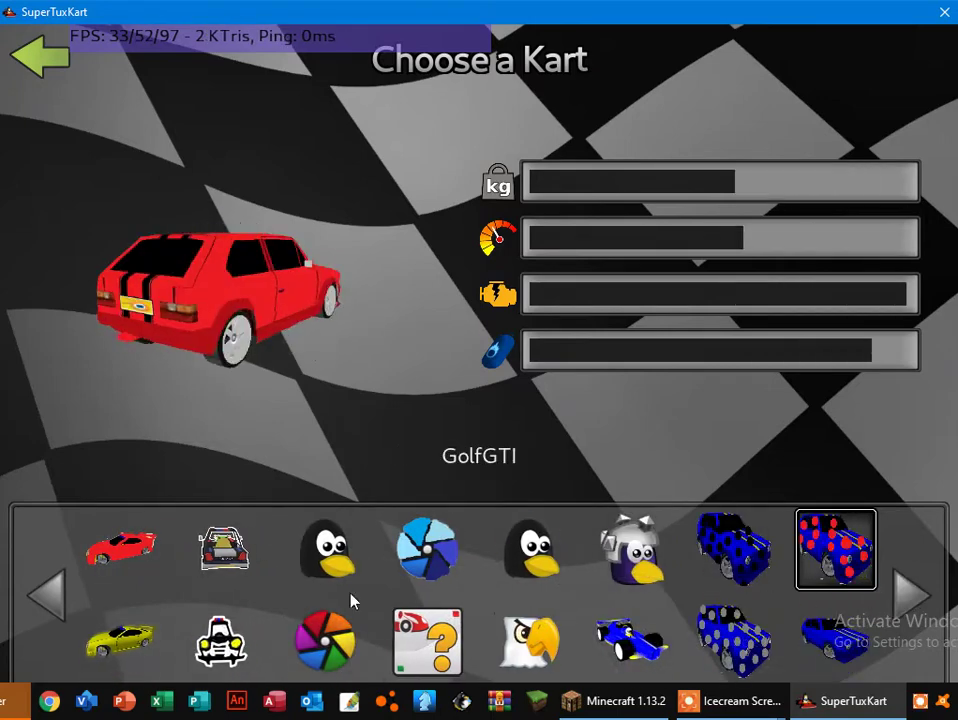
Step back six places through the karts to preview the red and blue Supra01.
left_click(35, 603)
left_click(35, 603)
left_click(35, 603)
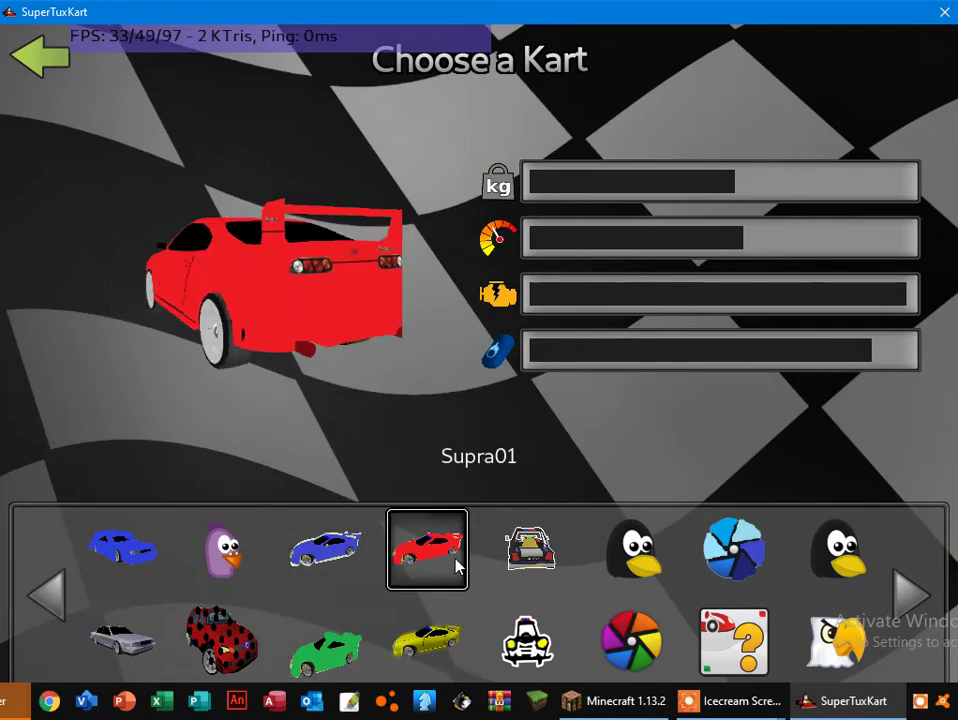
left_click(66, 597)
left_click(66, 597)
left_click(66, 597)
left_click(66, 597)
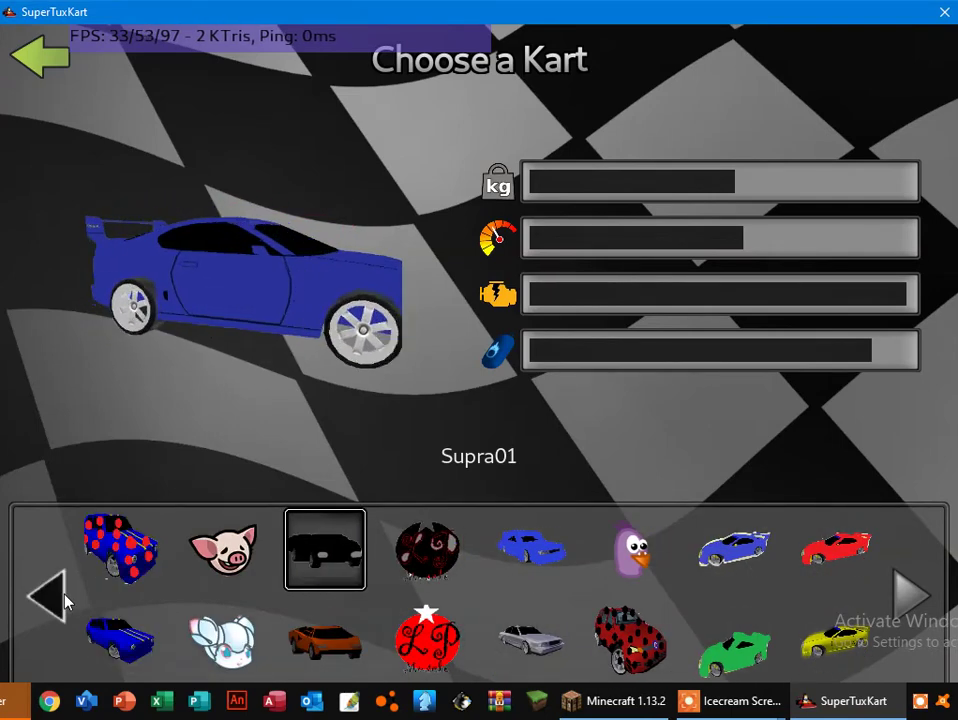
left_click(65, 597)
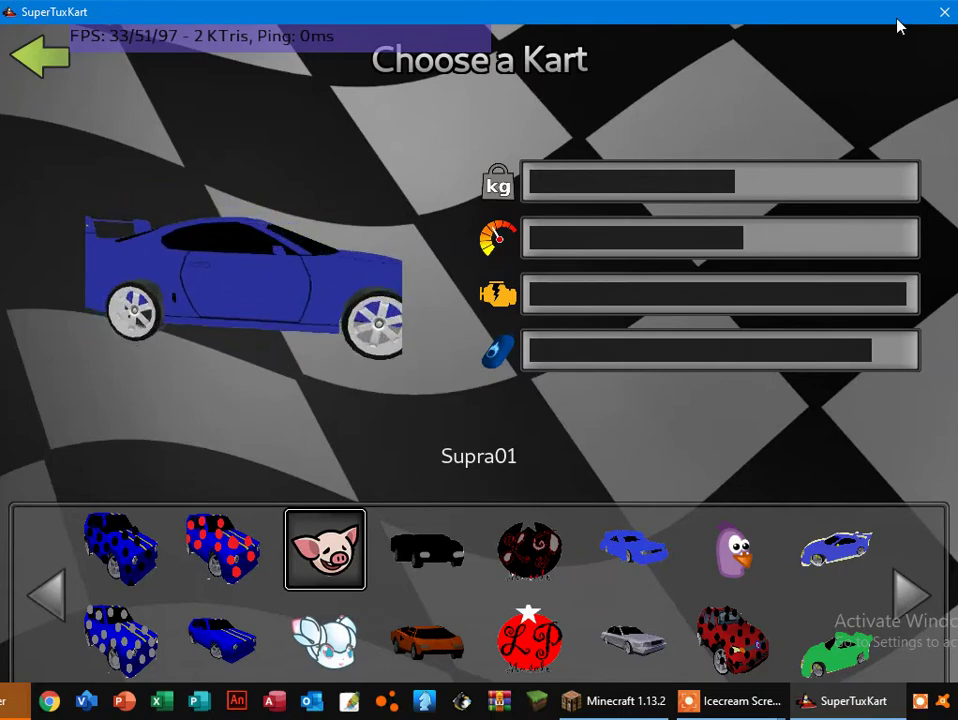
Navigate from Downloads through Local Disk (C:) and Program Files into SuperTuxKart 1.1.0.
key("alt+Tab")
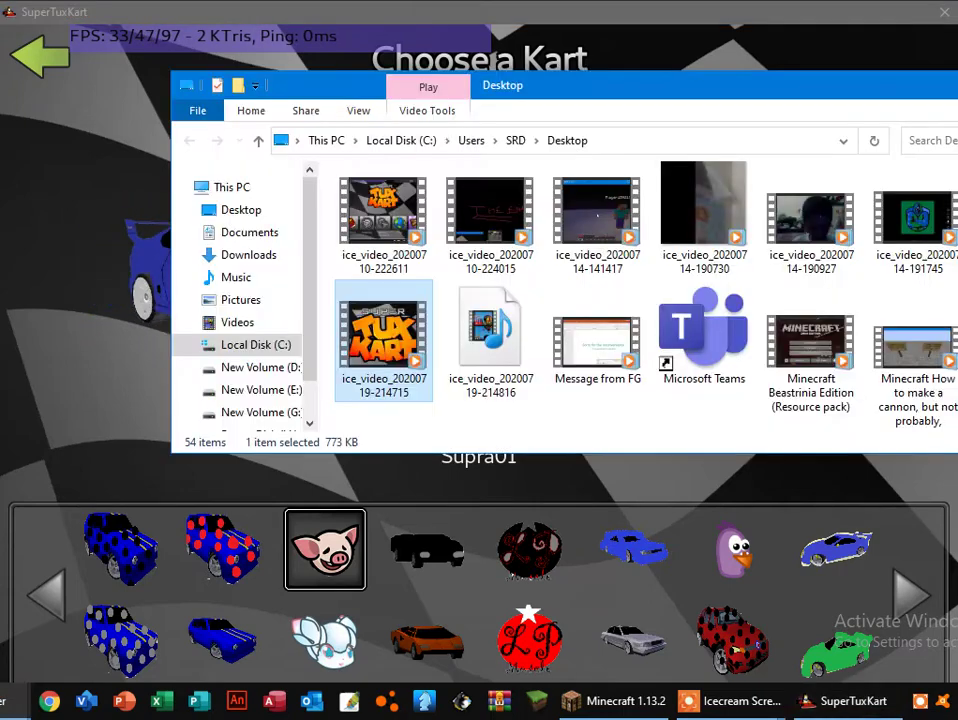
left_click(230, 257)
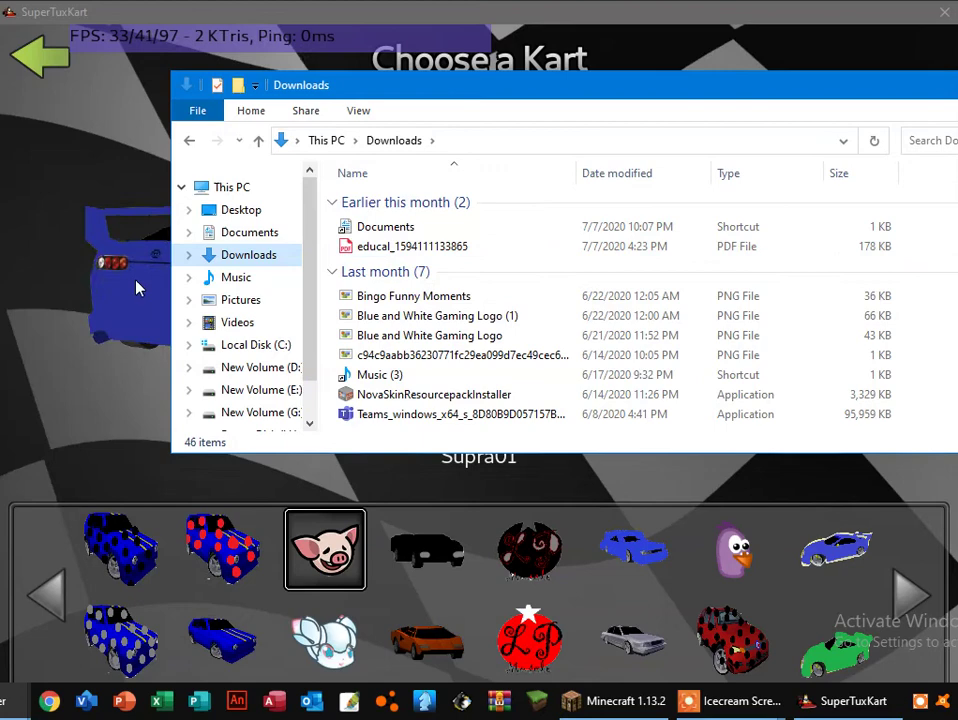
scroll(265, 300, "down", 1)
left_click(262, 308)
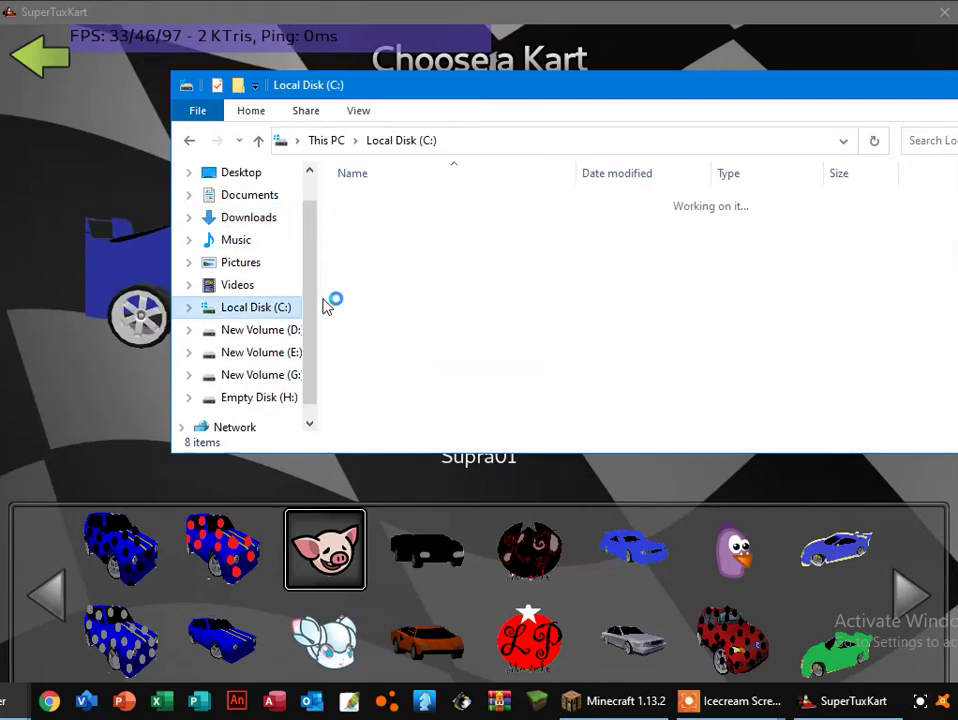
left_click(451, 260)
key("Return")
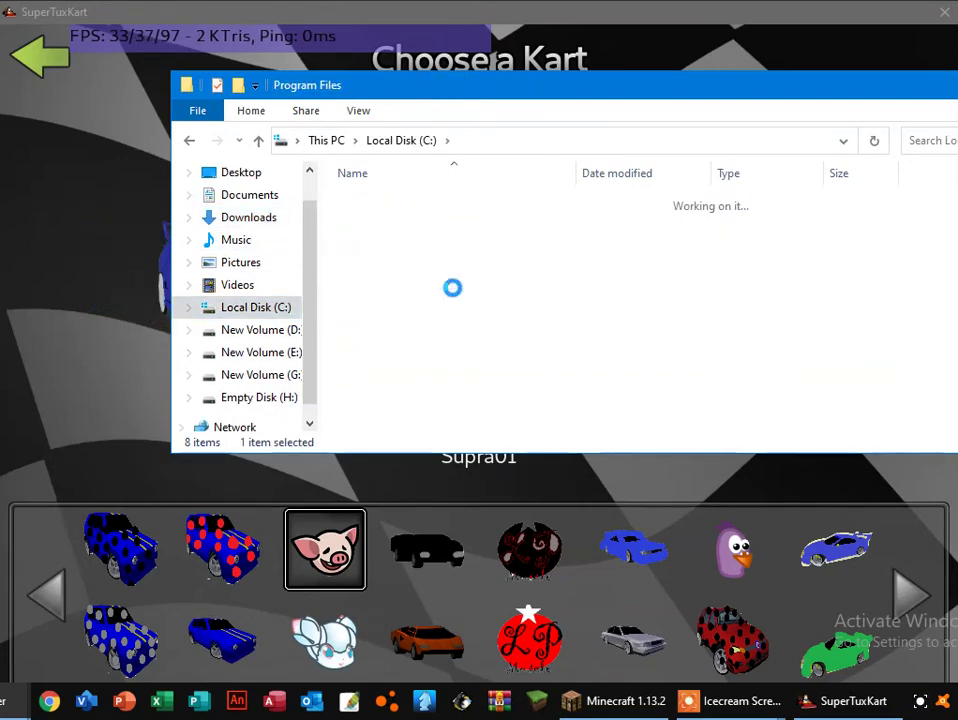
scroll(447, 340, "down", 2)
scroll(447, 335, "down", 1)
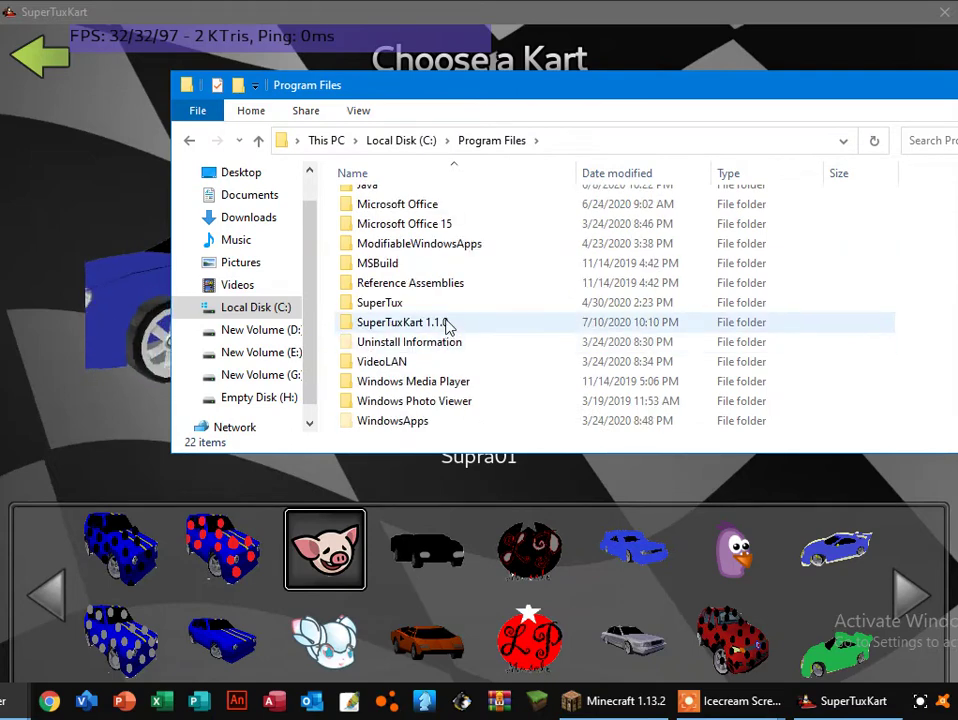
left_click(449, 325)
key("Return")
Open data\karts and briefly look inside the xue kart folder.
scroll(447, 328, "down", 2)
scroll(447, 328, "down", 5)
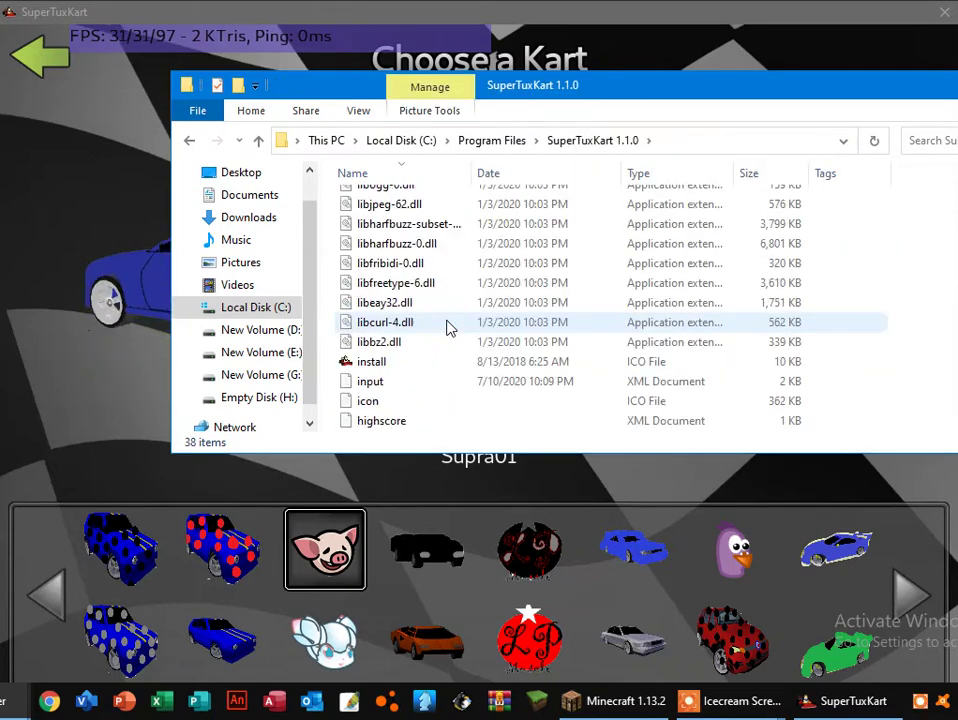
left_click(379, 405)
key("Return")
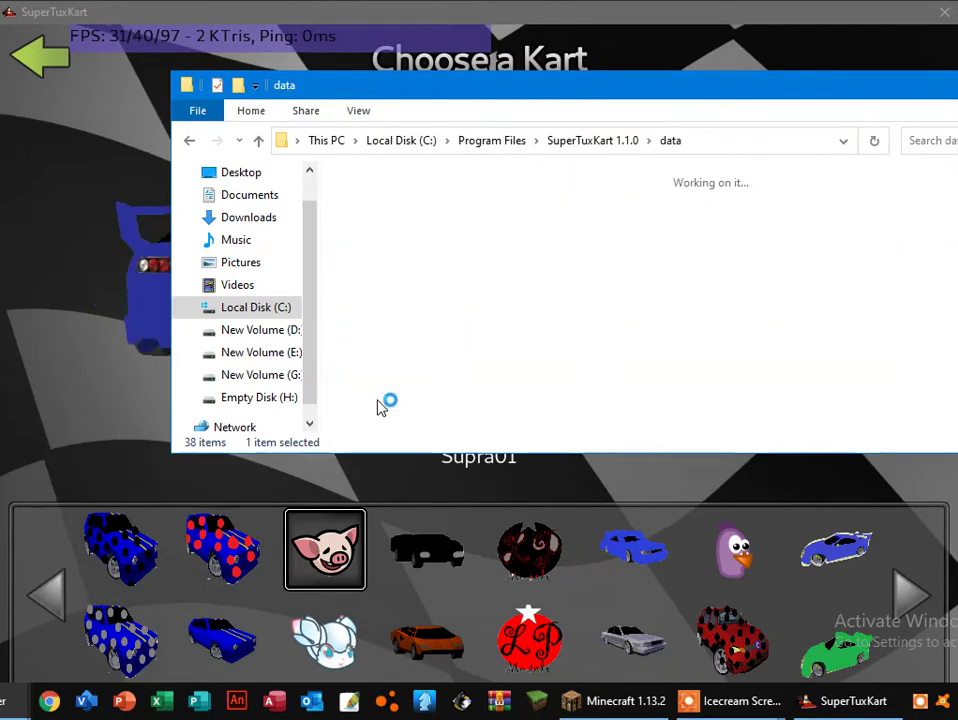
double_click(901, 256)
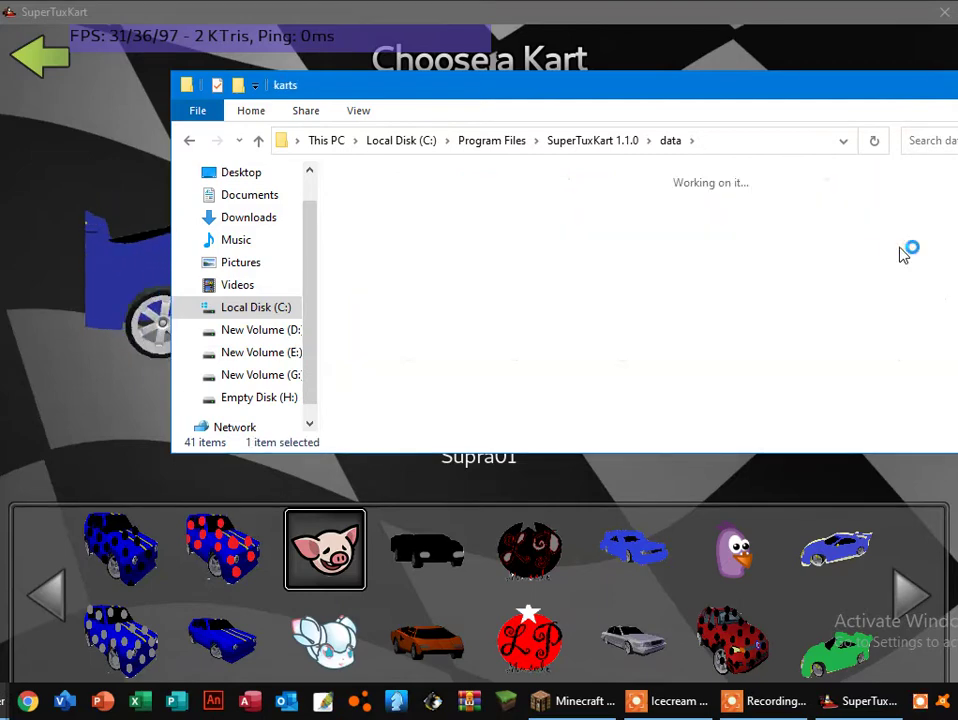
scroll(601, 288, "down", 5)
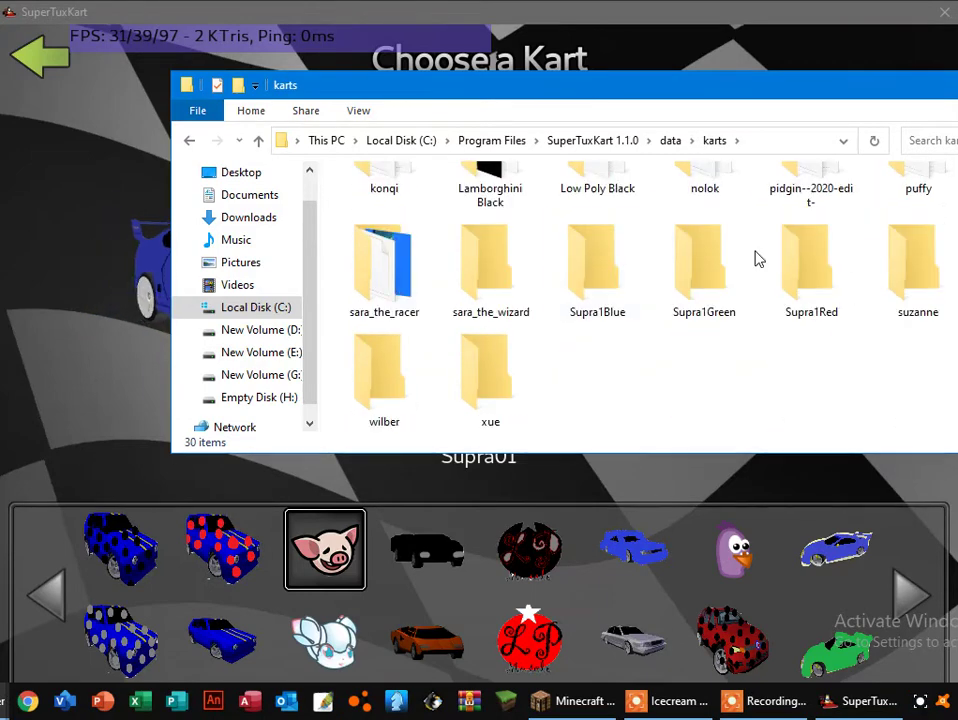
left_click(477, 383)
double_click(477, 383)
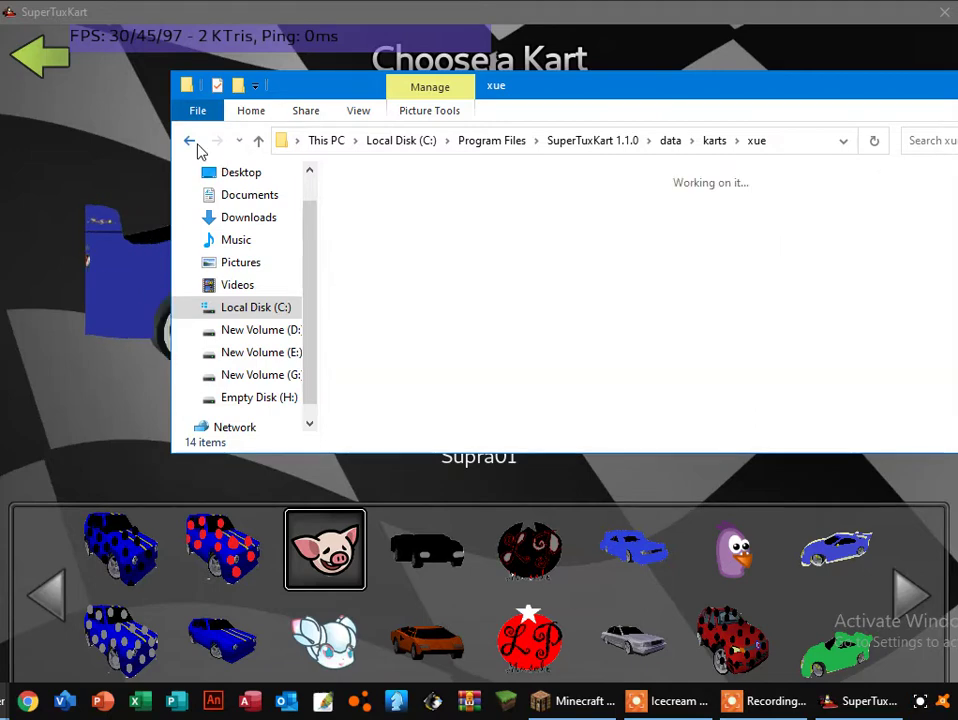
scroll(588, 284, "up", 5)
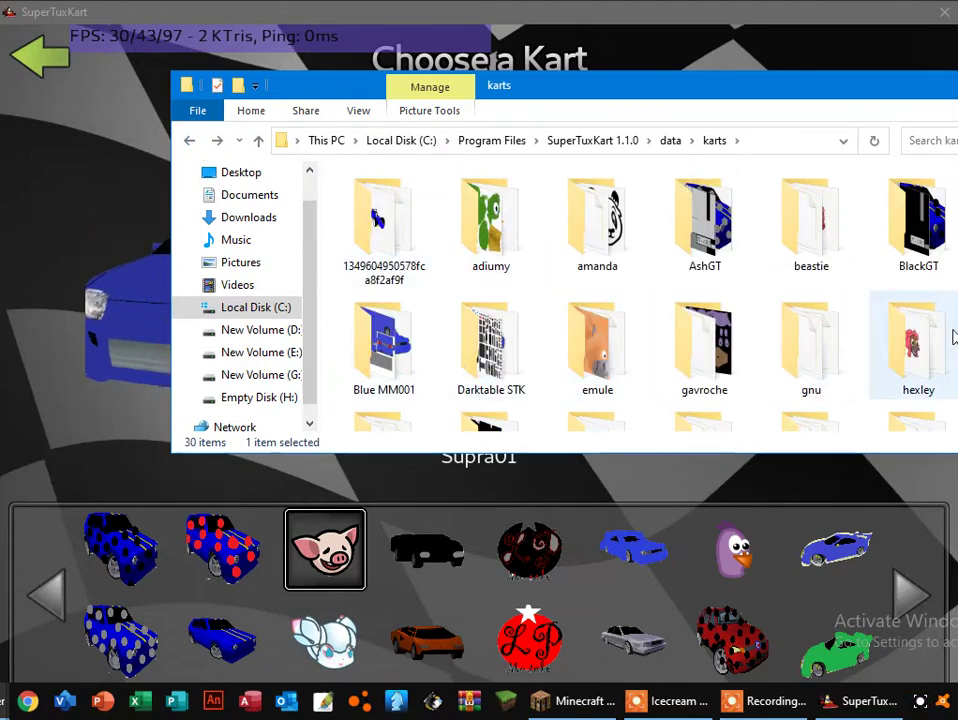
Open the AshGT folder and preview t_gti_1 in Photo Viewer, then close it.
double_click(728, 250)
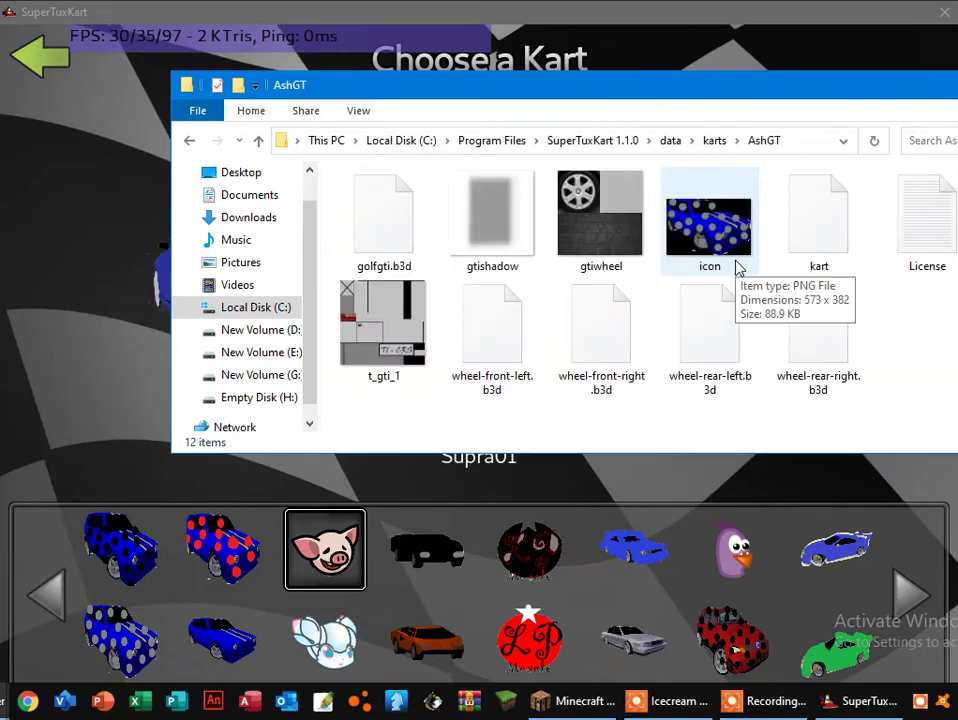
left_click(386, 343)
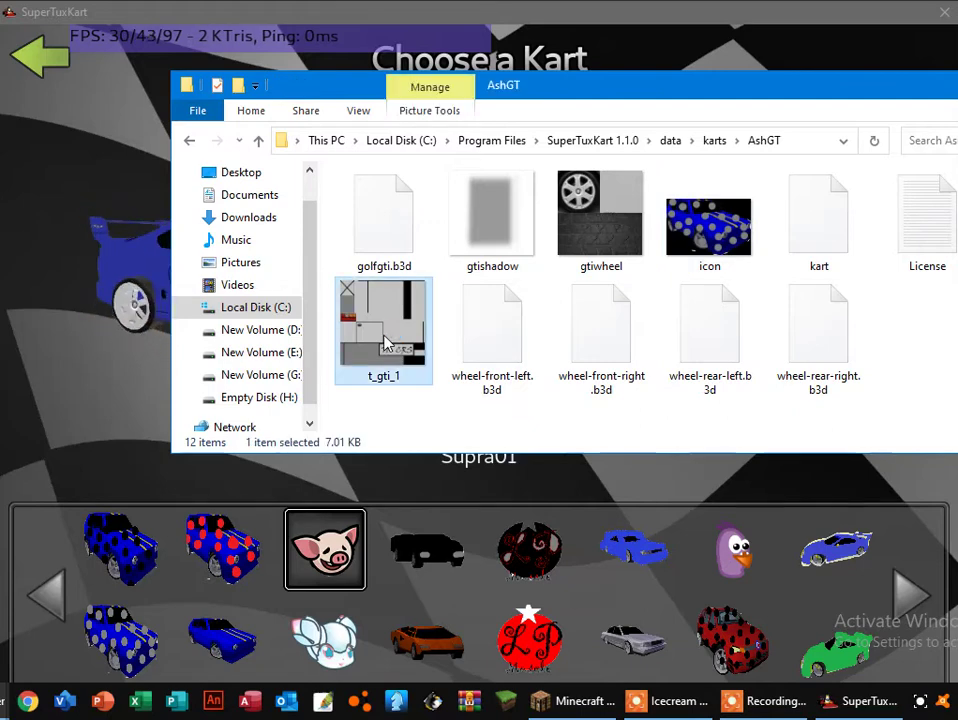
double_click(386, 343)
key("alt+F4")
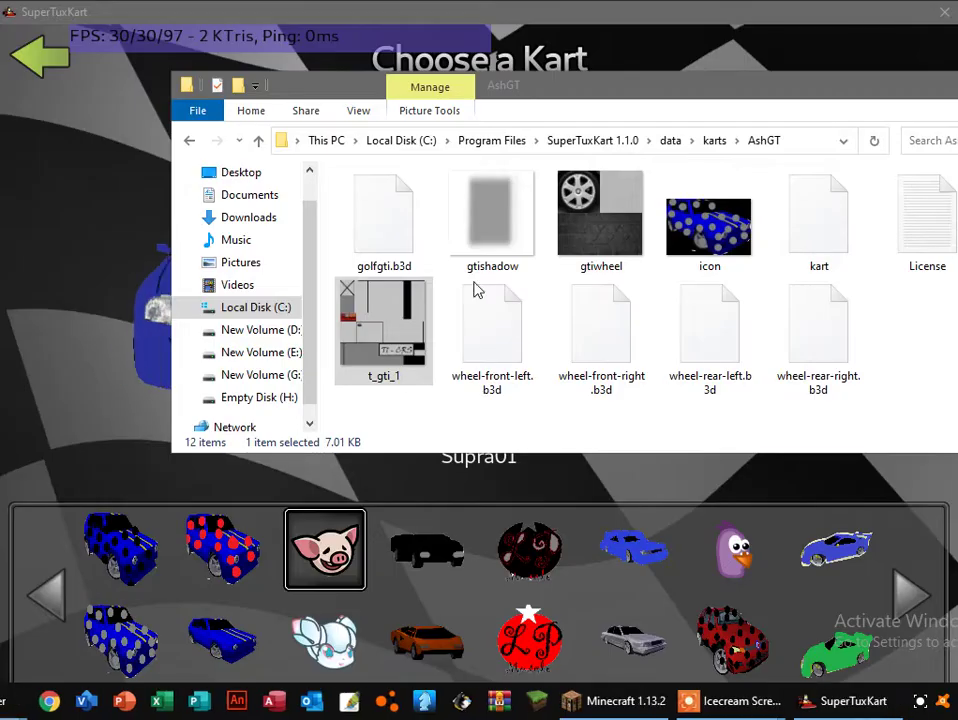
Open t_gti_1 from its context menu in the default viewer, close it, and reopen the menu.
right_click(386, 332)
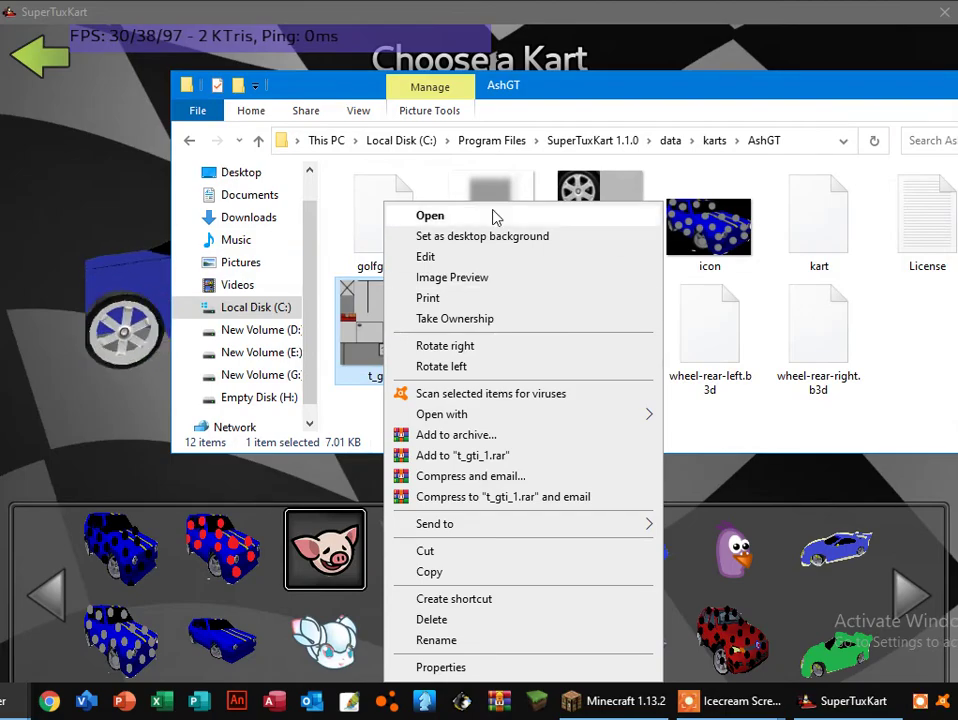
left_click(493, 217)
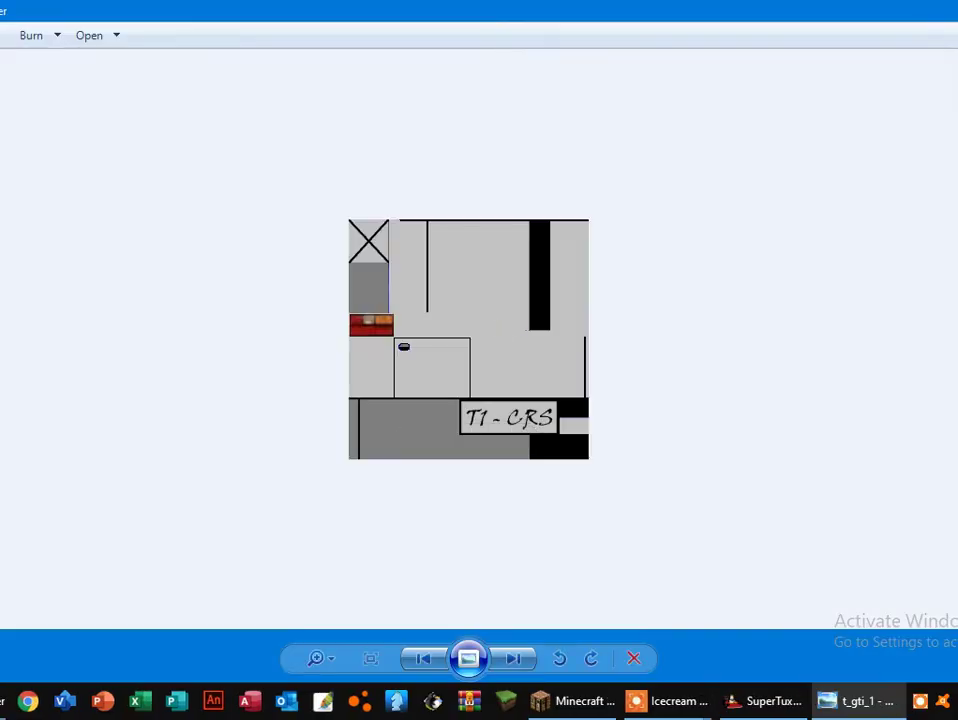
key("alt+F4")
right_click(404, 329)
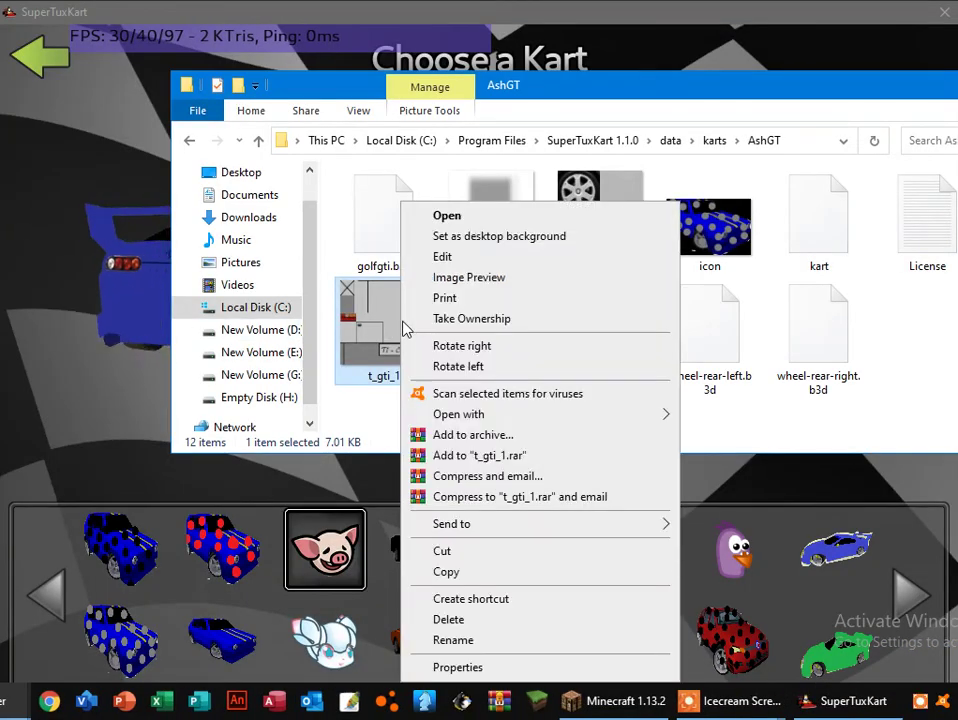
Open t_gti_1 in Paint via Open with and shrink Paint to reveal the game.
mouse_move(470, 414)
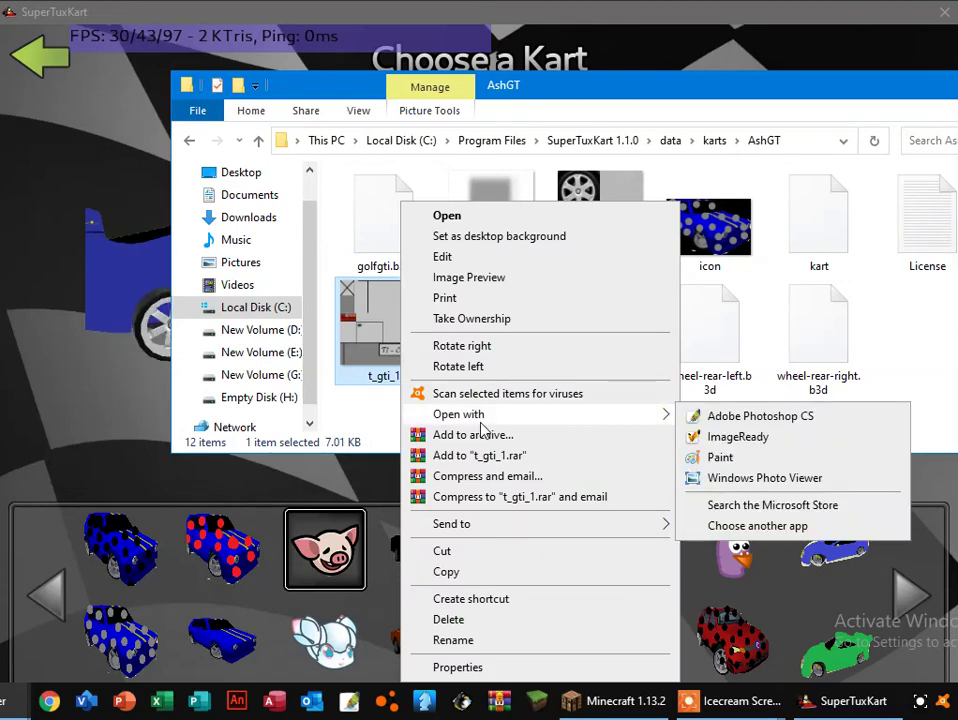
left_click(737, 463)
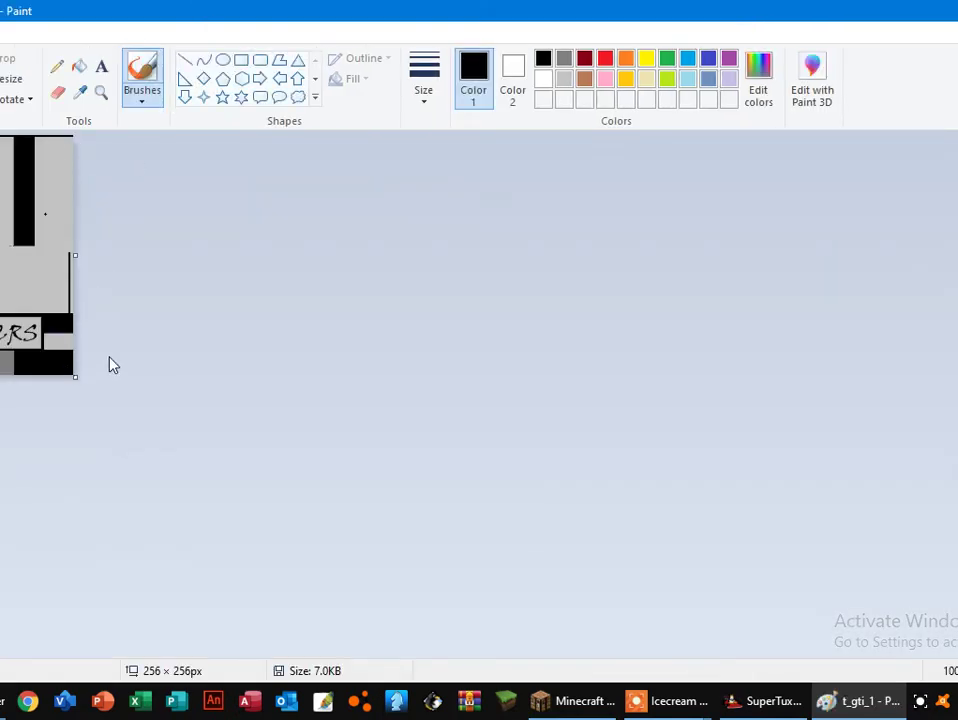
mouse_move(172, 38)
left_mouse_down()
mouse_move(274, 66)
mouse_move(437, 78)
left_mouse_up()
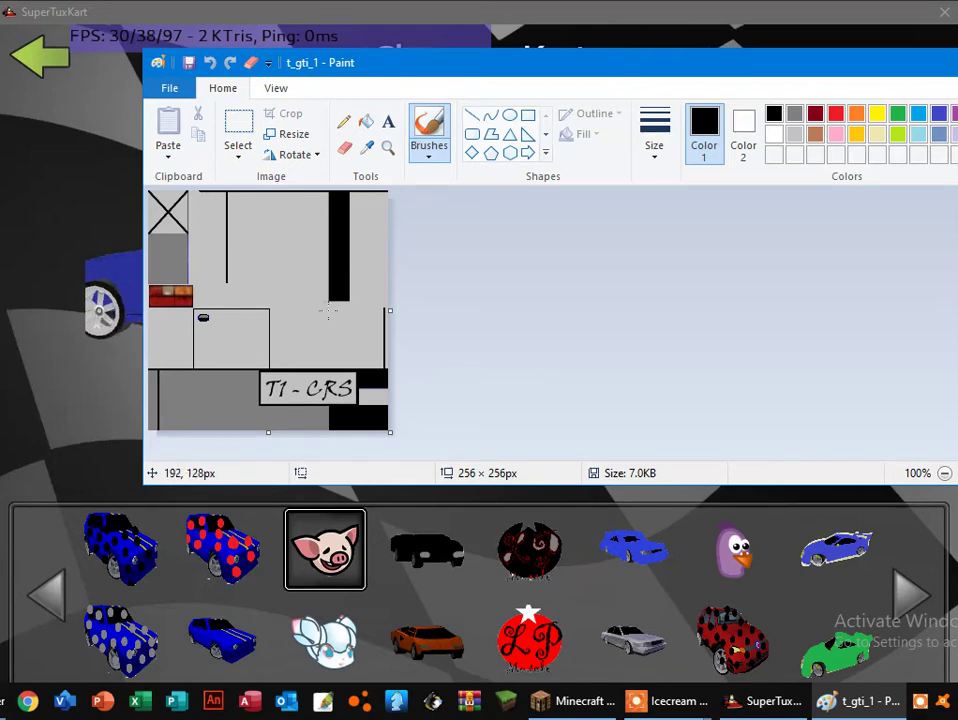
Move the kart choice down, left, up and right with the arrow keys.
key("Down")
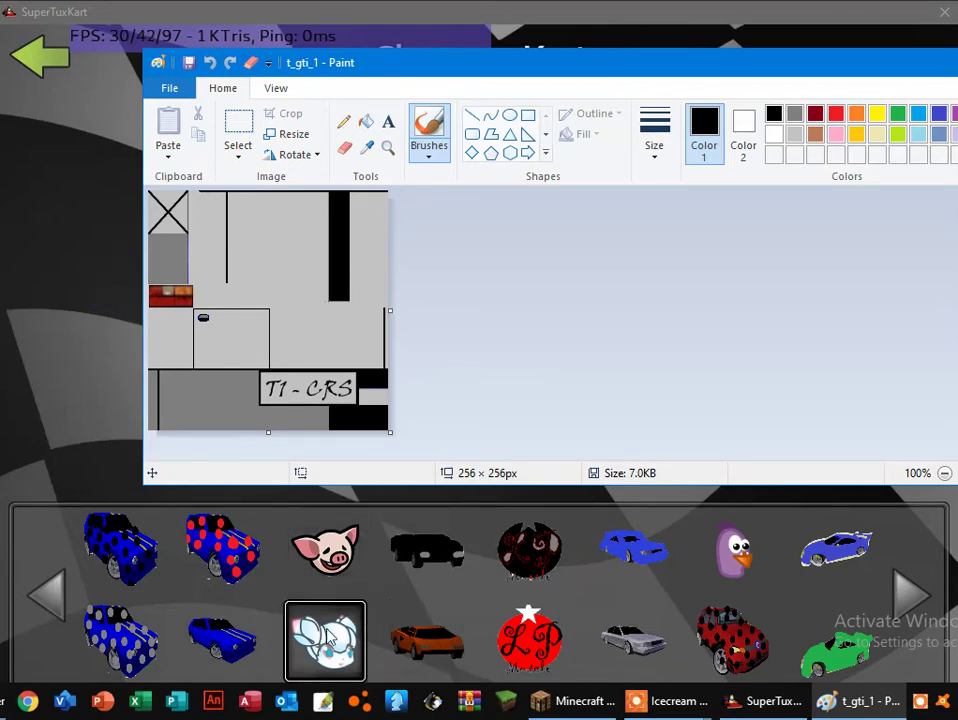
key("Left")
key("Left")
key("Up")
key("Right")
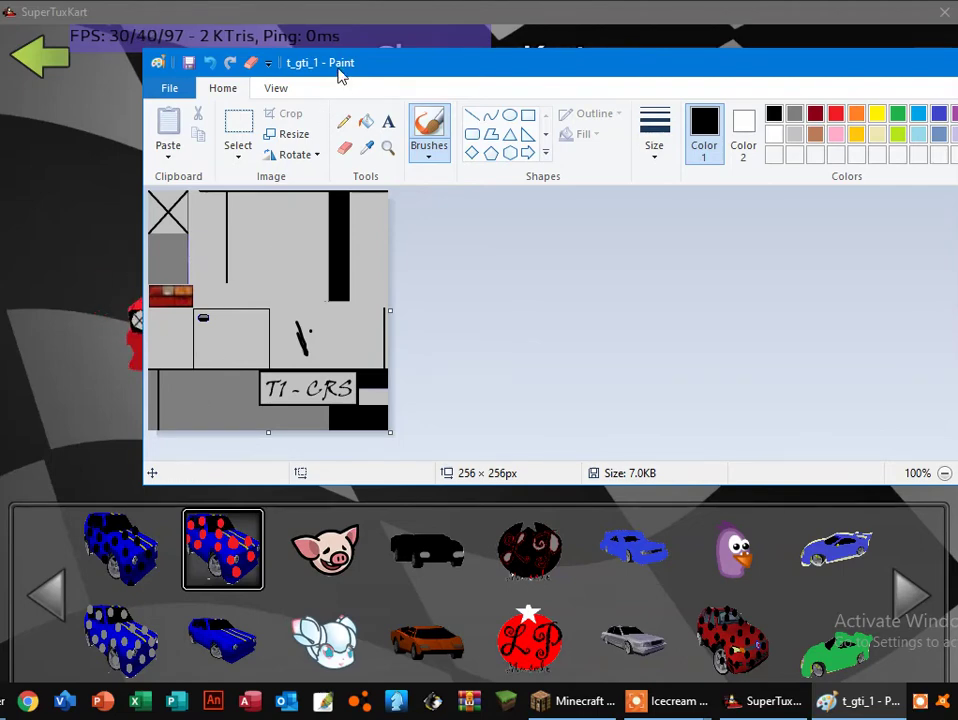
Preview the white GolfGTI with black stripes and T1-CRS plate, with Paint's texture alongside.
mouse_move(340, 75)
left_mouse_down()
mouse_move(595, 262)
mouse_move(742, 303)
left_mouse_up()
left_click(127, 635)
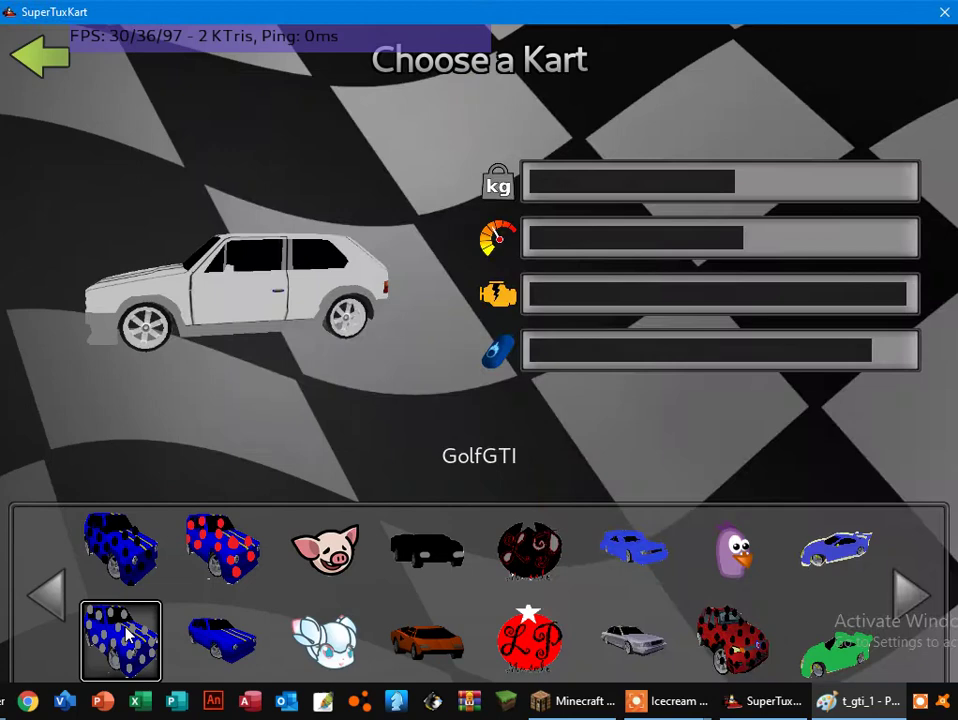
left_click(127, 635)
left_click(32, 50)
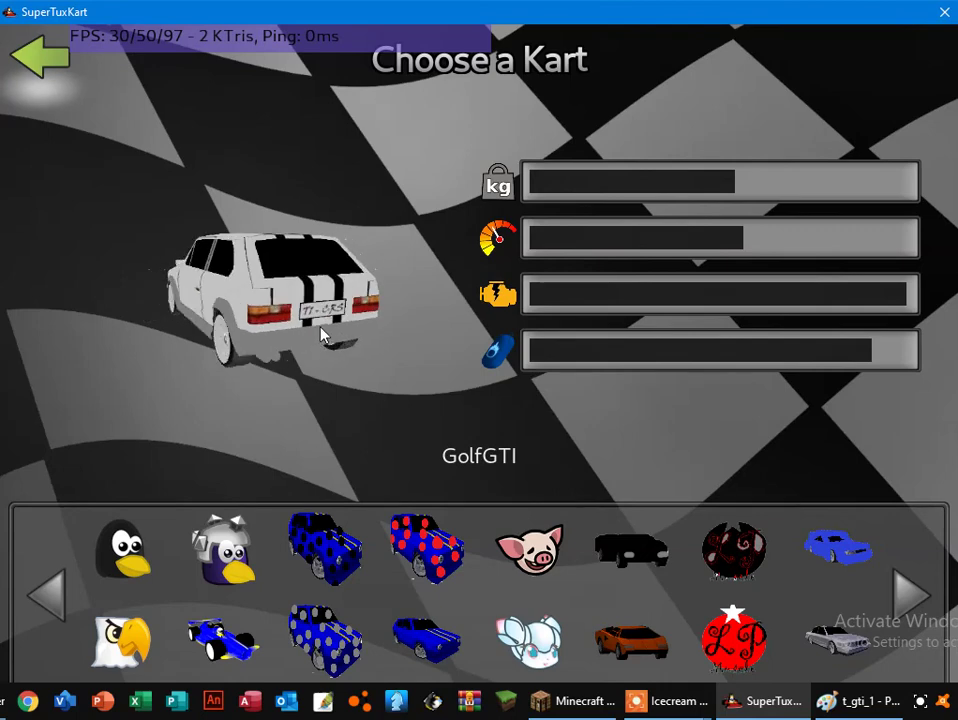
left_click_drag(955, 282, 830, 122)
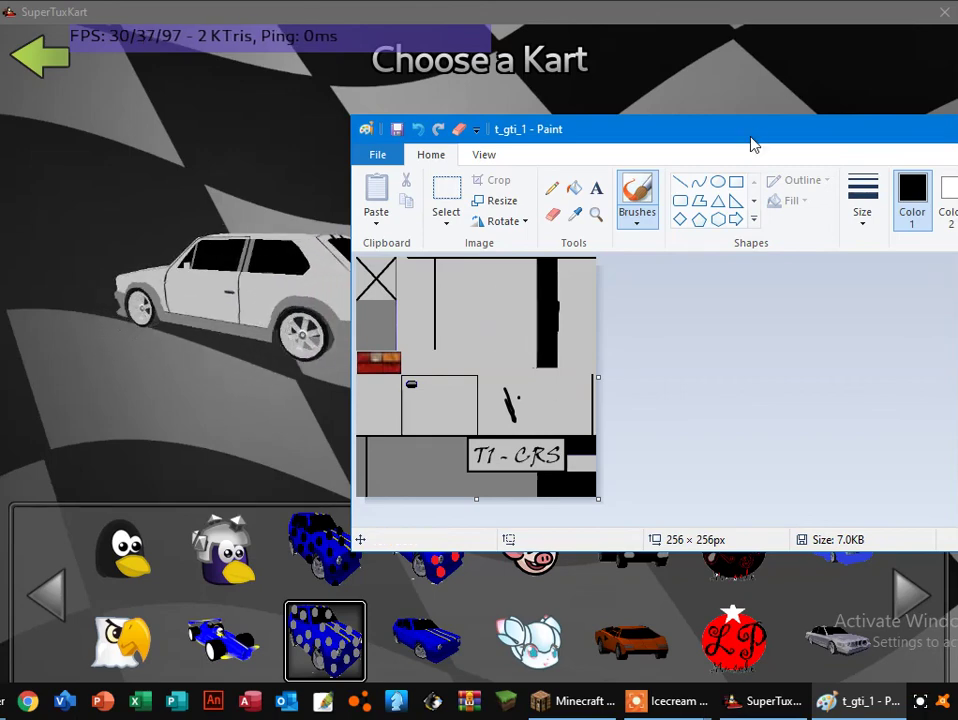
Shift Paint left and bring Choose a Kart forward to see the red-and-black GolfGTI.
left_click_drag(753, 145, 554, 139)
key("alt+Tab")
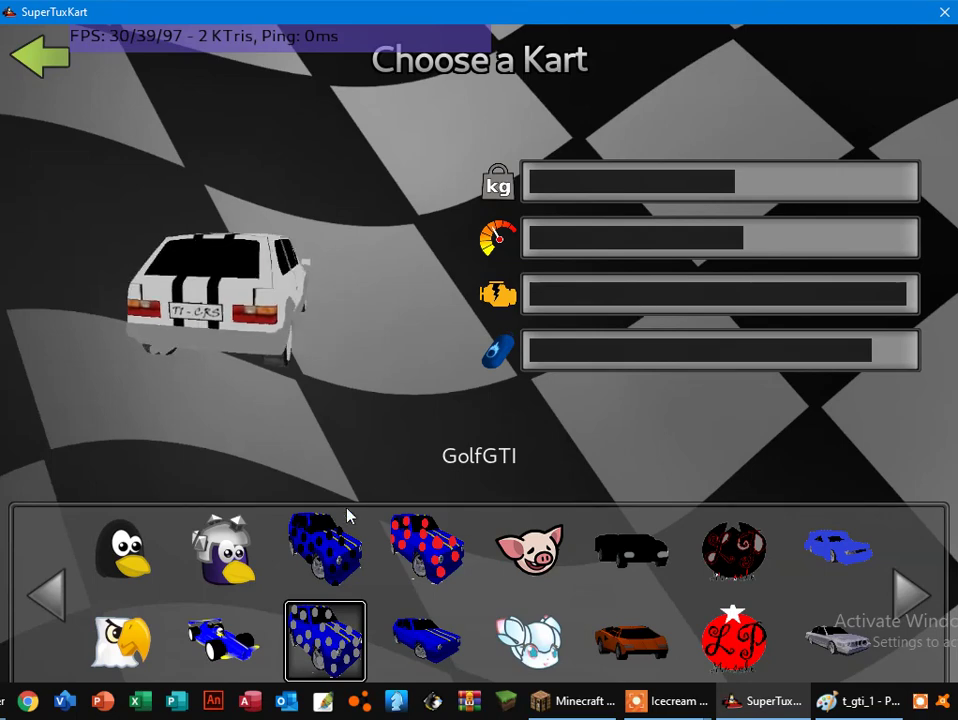